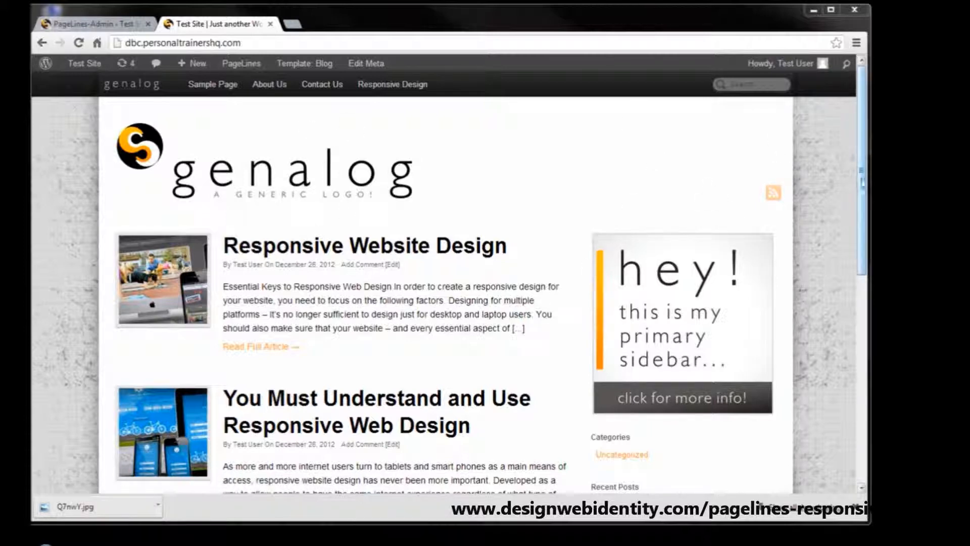
Open the Typography section of the PageLines global settings after looking over the test site's current front page
left_click_drag(870, 218, 908, 237)
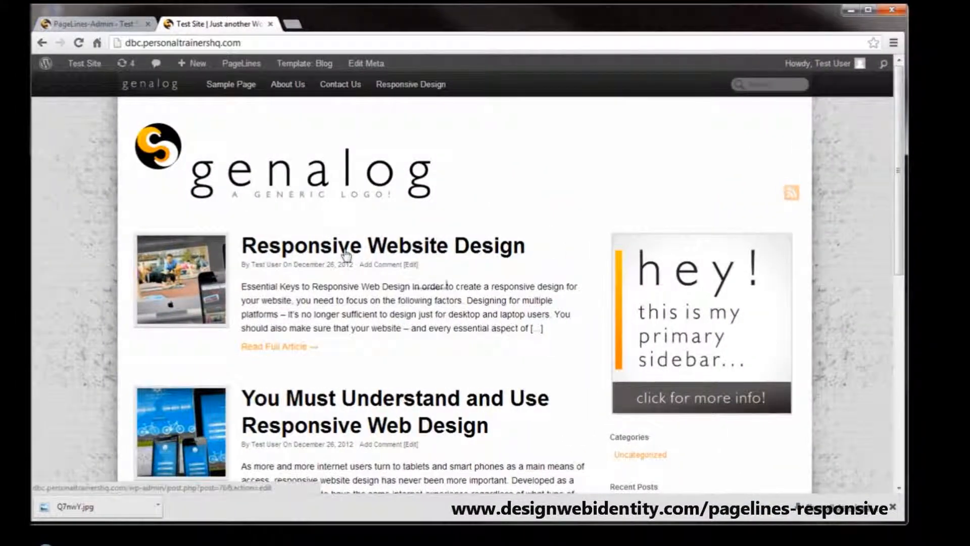
scroll(622, 302, "down", 3)
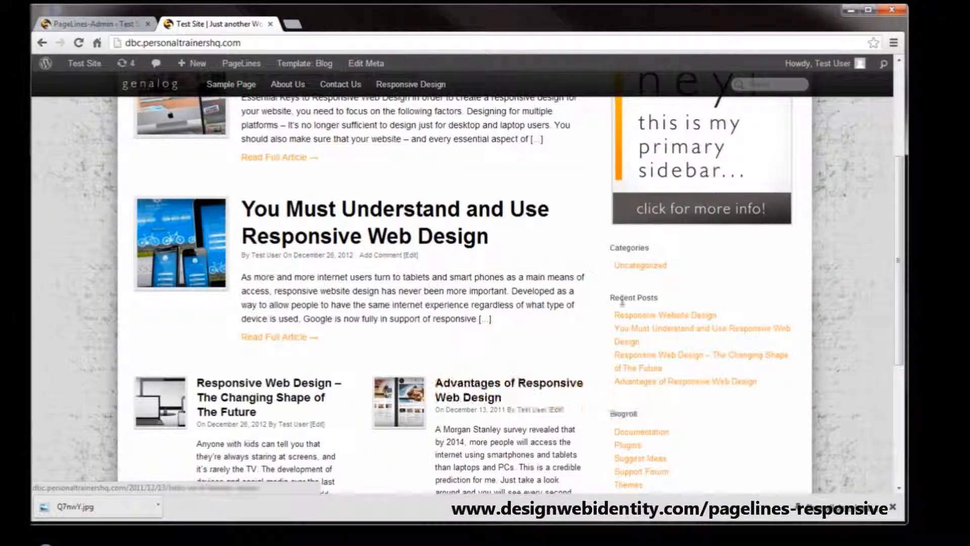
scroll(373, 384, "up", 3)
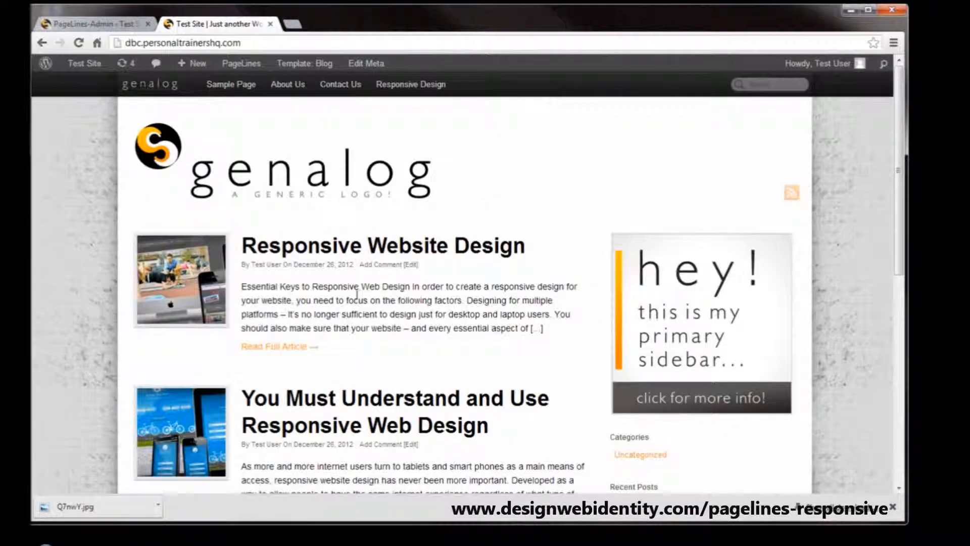
left_click(88, 24)
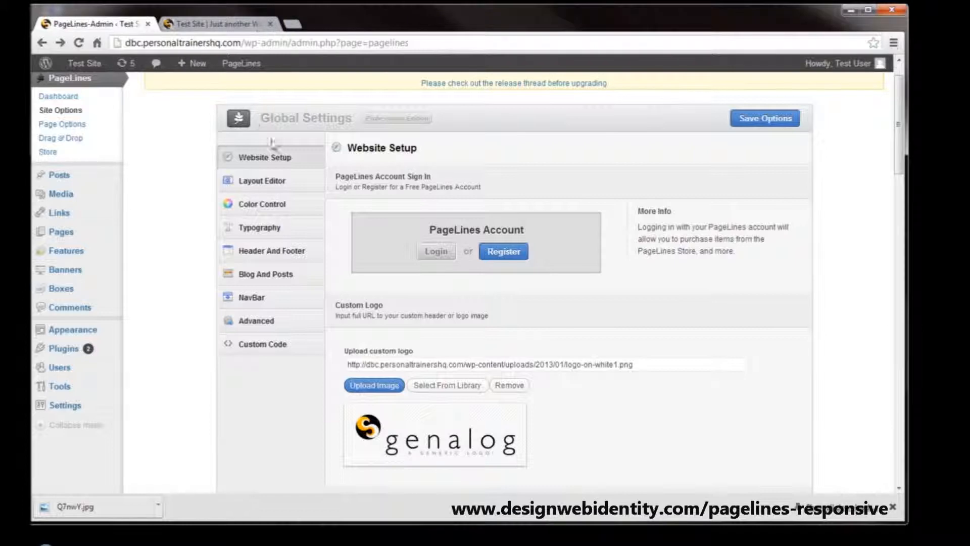
scroll(143, 182, "up", 1)
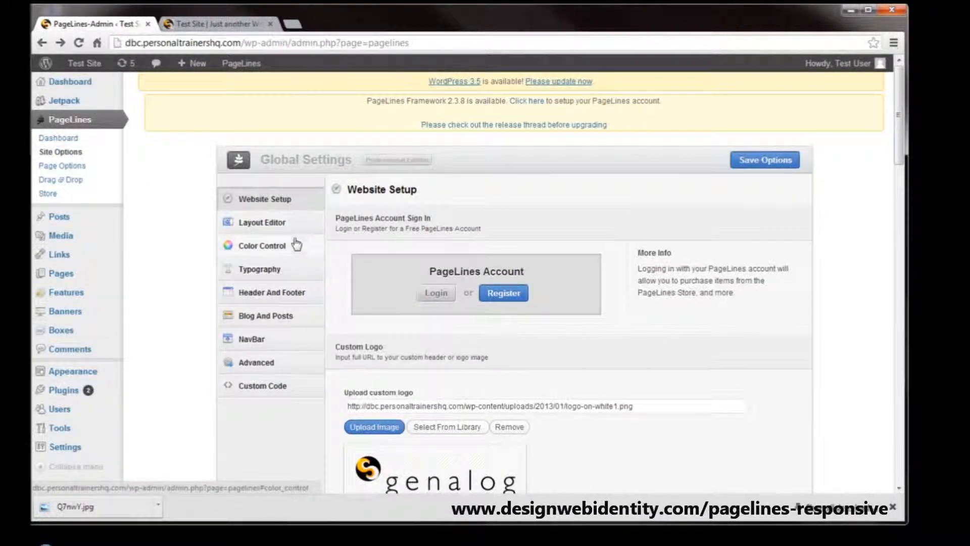
left_click(287, 273)
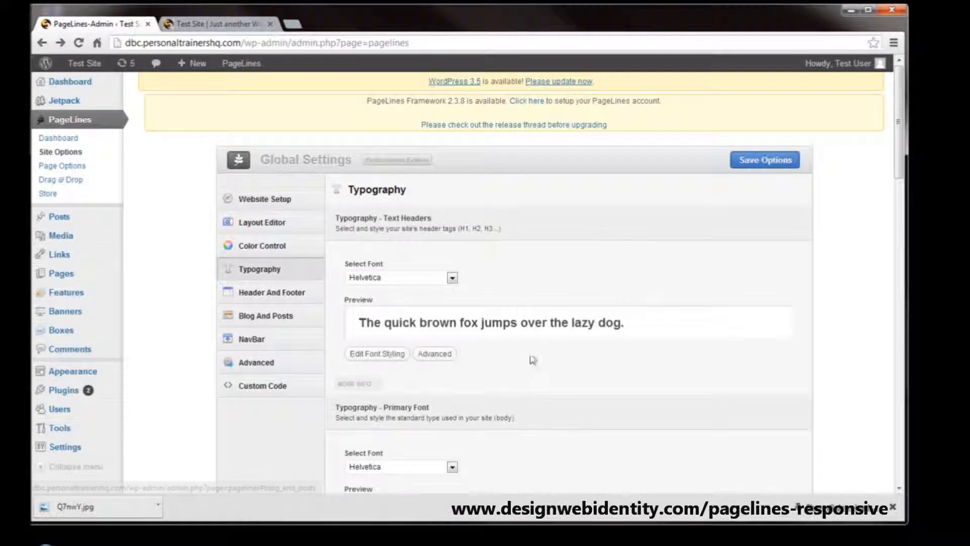
Try Arial Black, Courier and Crimson Text as the font for the site's text headers
left_click(452, 277)
left_click_drag(454, 209, 457, 29)
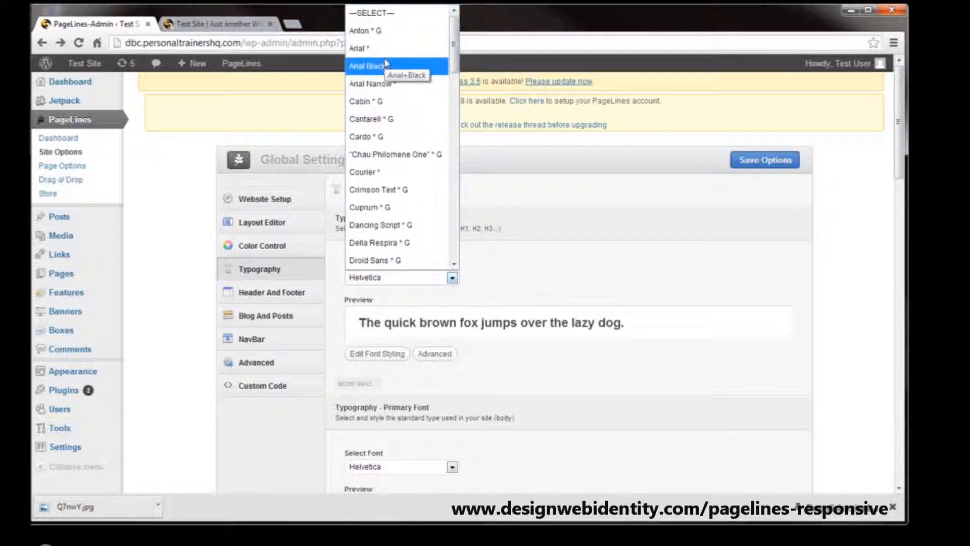
left_click(386, 65)
left_click(430, 277)
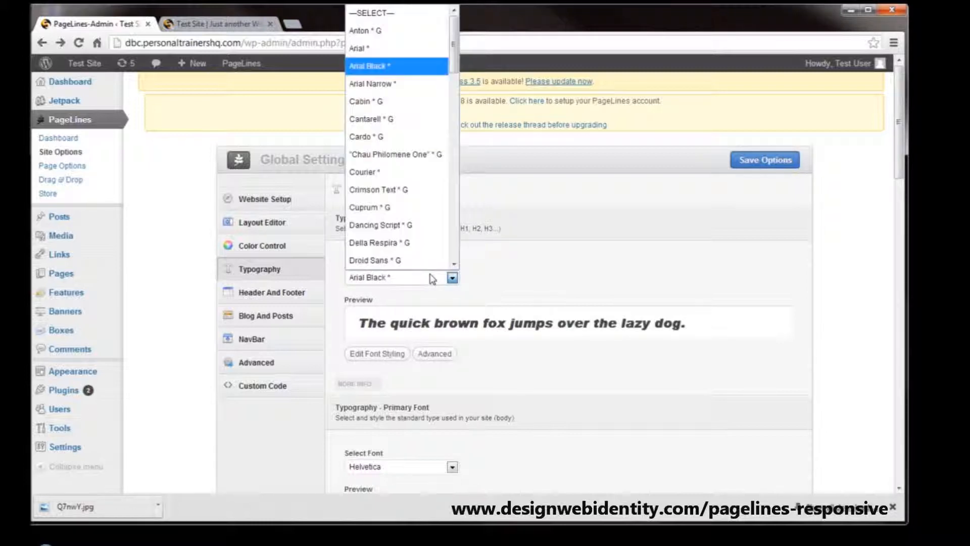
left_click(403, 168)
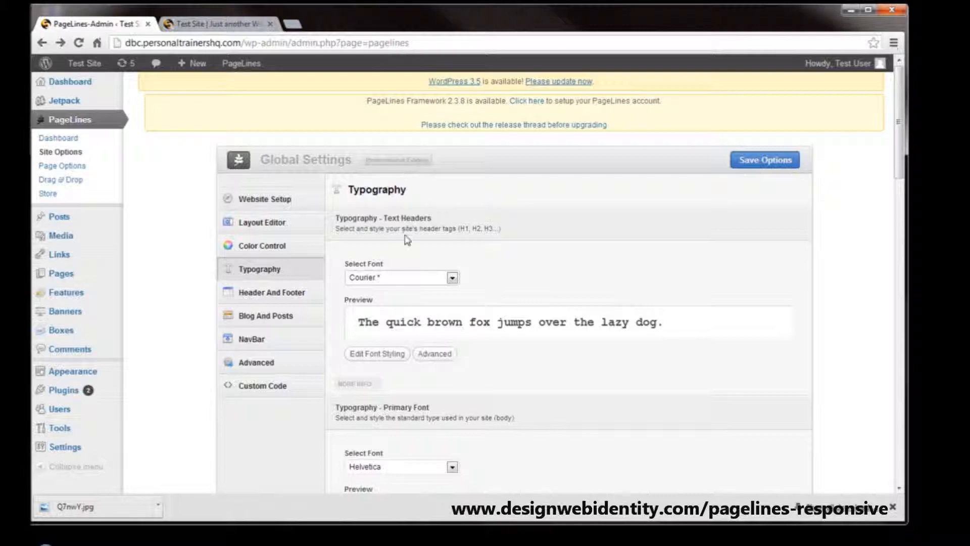
left_click(411, 281)
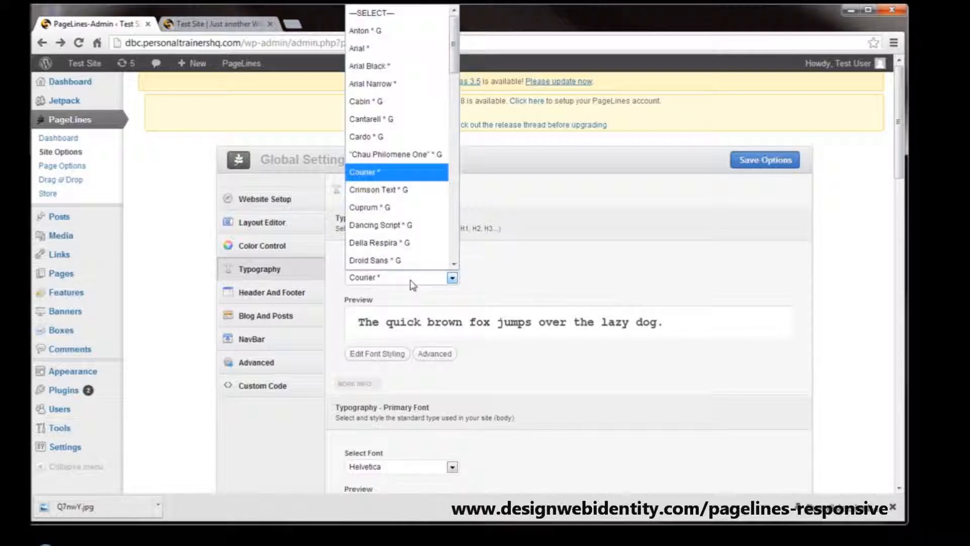
left_click(407, 190)
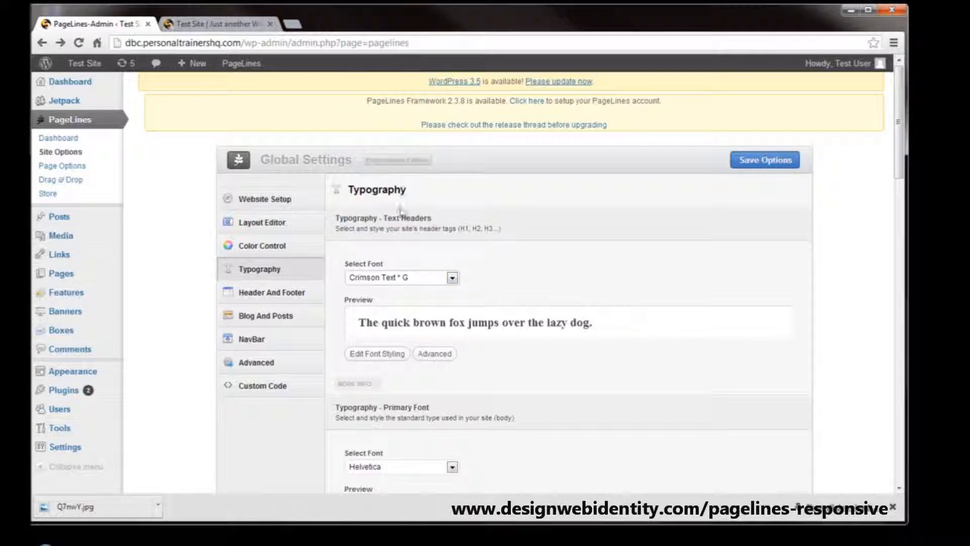
Set the text headers font to Dancing Script and the primary body font to Garamond
left_click(421, 283)
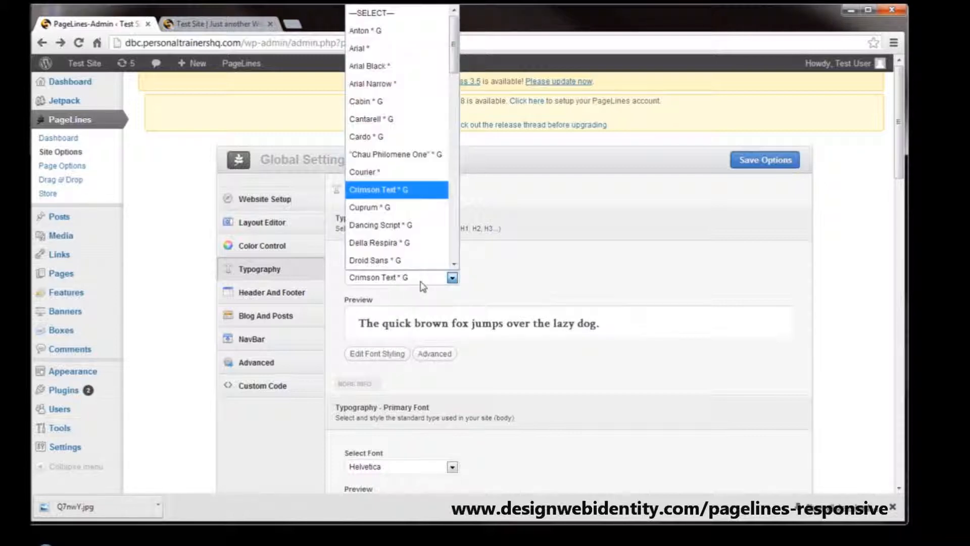
left_click(405, 225)
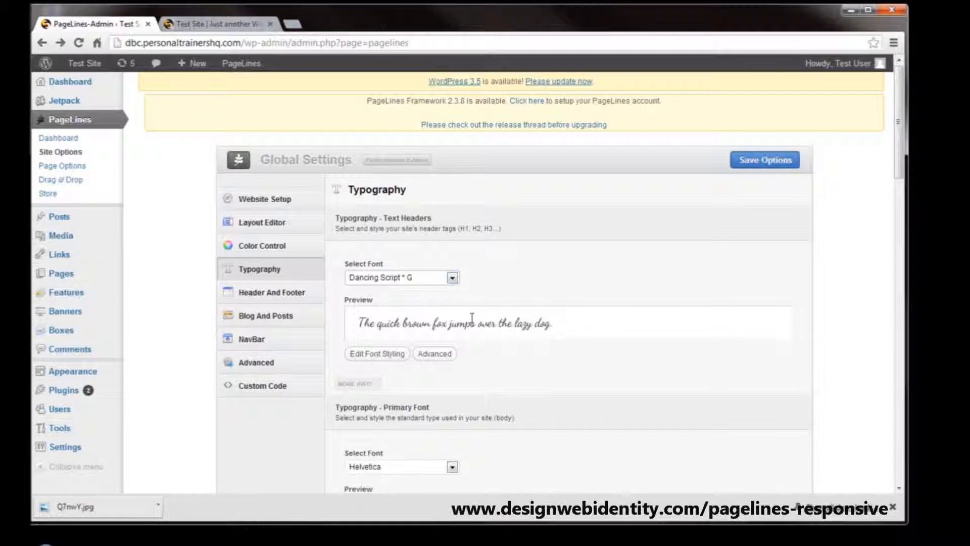
scroll(521, 306, "down", 3)
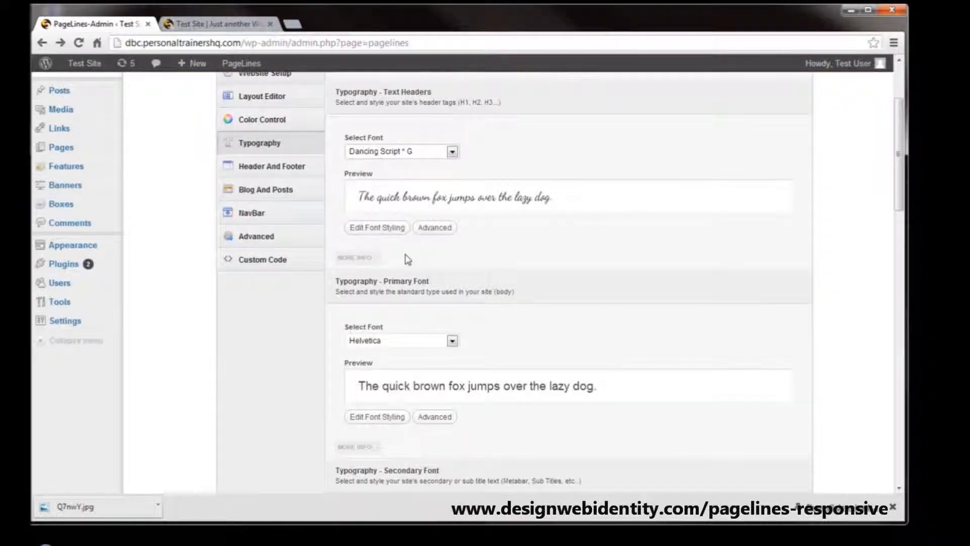
left_click(418, 344)
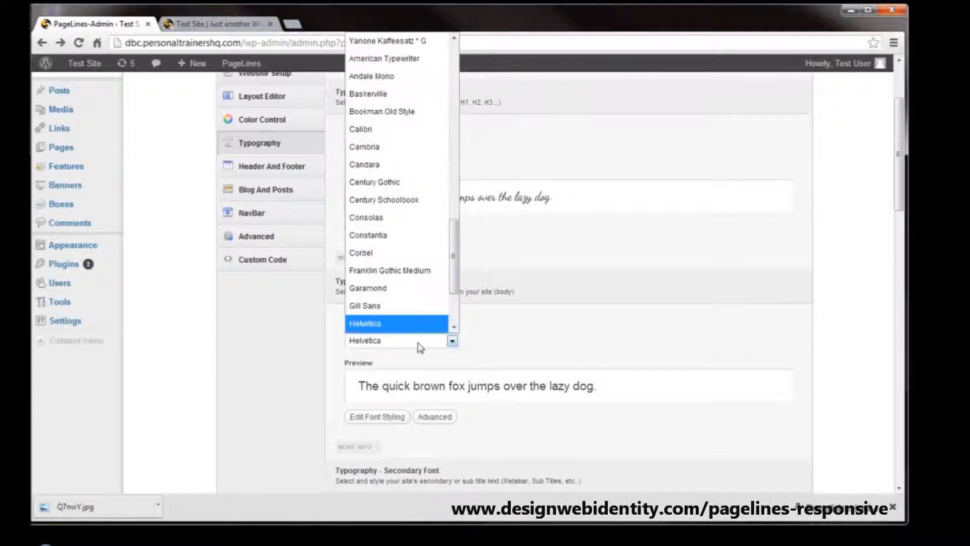
left_click(413, 288)
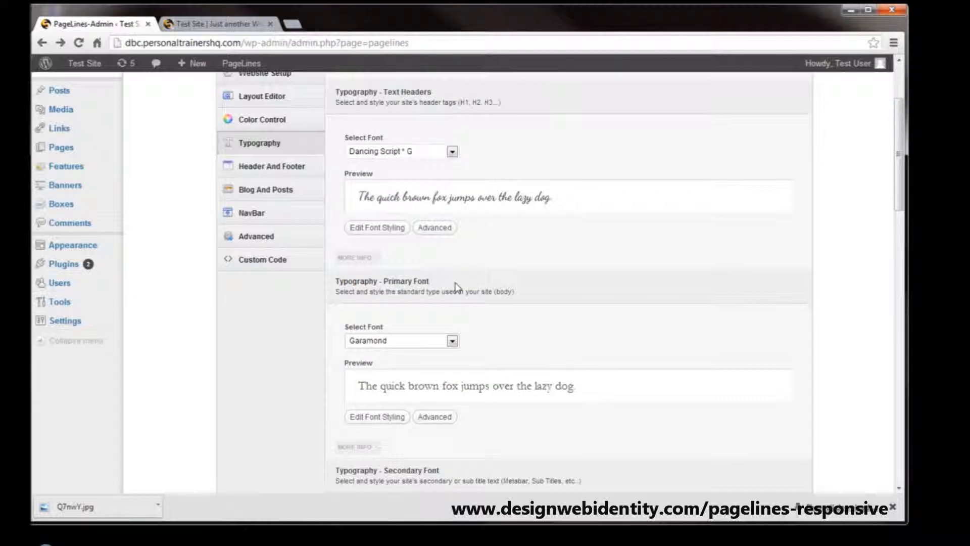
Set the secondary font to Garamond and the inputs and textareas font to Gill Sans
scroll(448, 358, "down", 6)
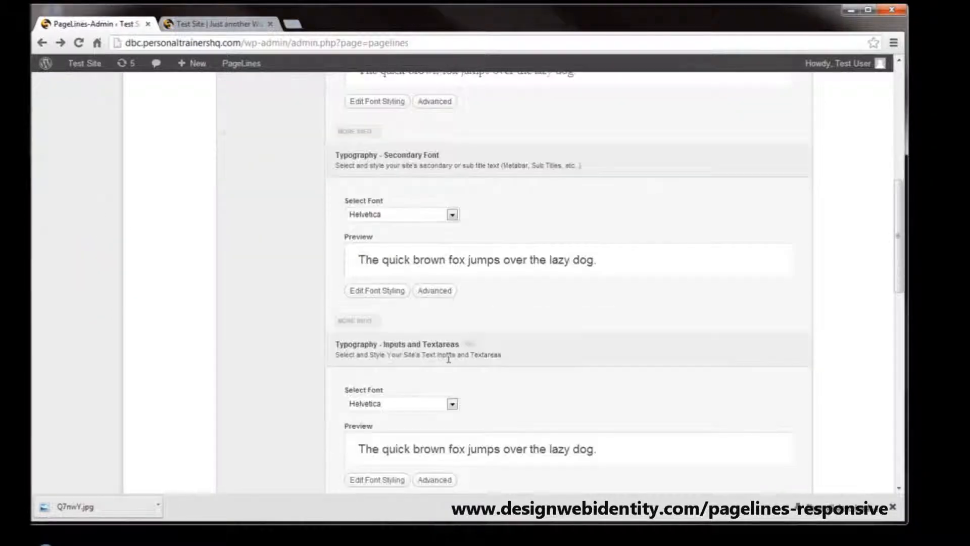
left_click(449, 215)
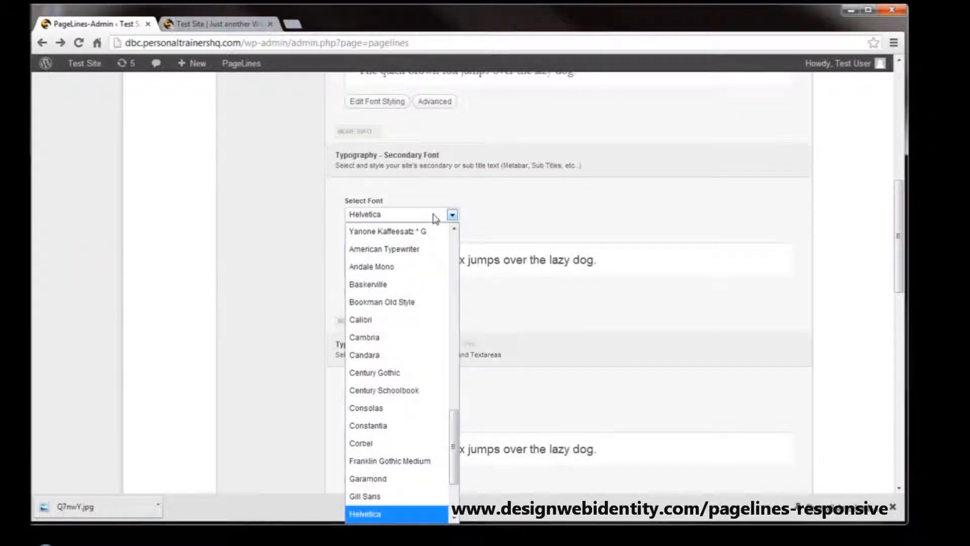
left_click(383, 479)
scroll(505, 394, "down", 1)
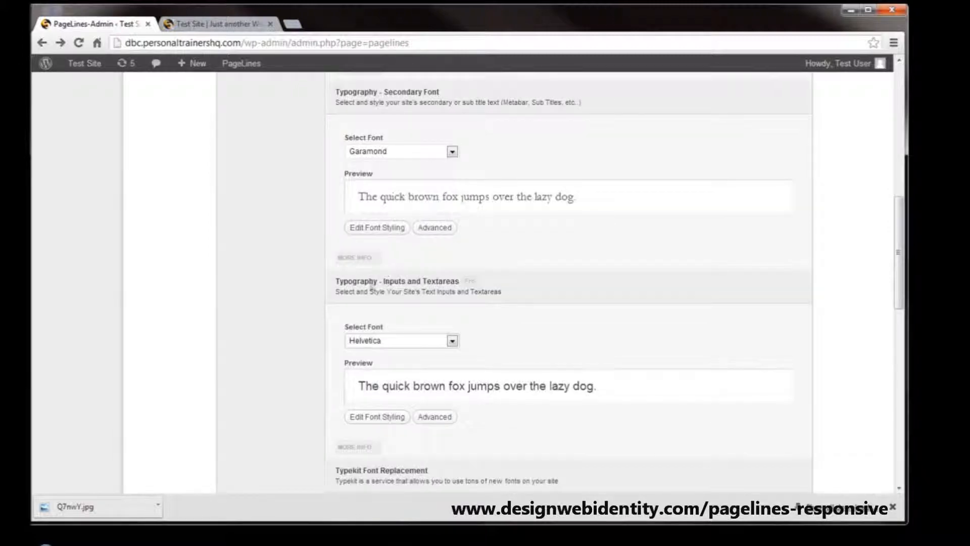
left_click(447, 343)
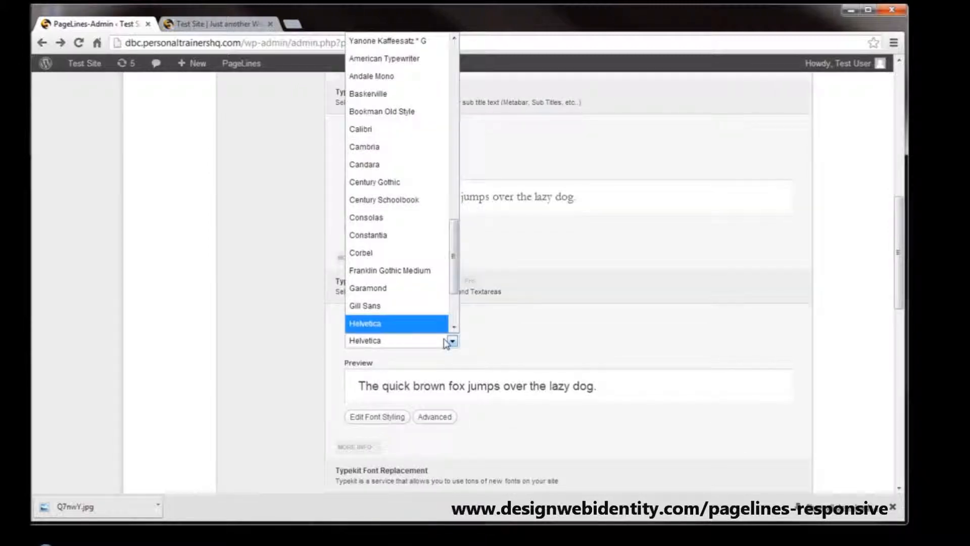
left_click(403, 306)
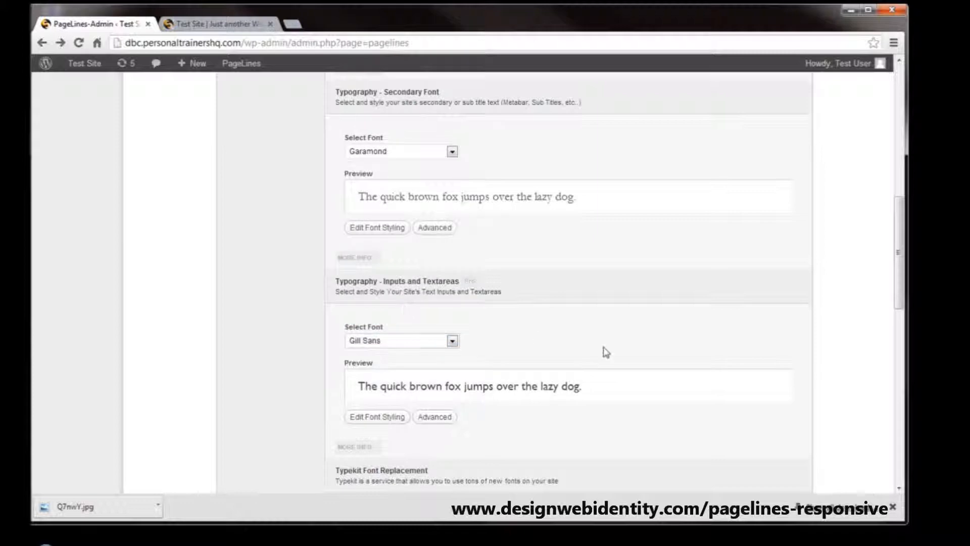
Check the rest of the typography settings and save the options
scroll(549, 362, "down", 3)
scroll(506, 421, "down", 3)
scroll(505, 418, "up", 14)
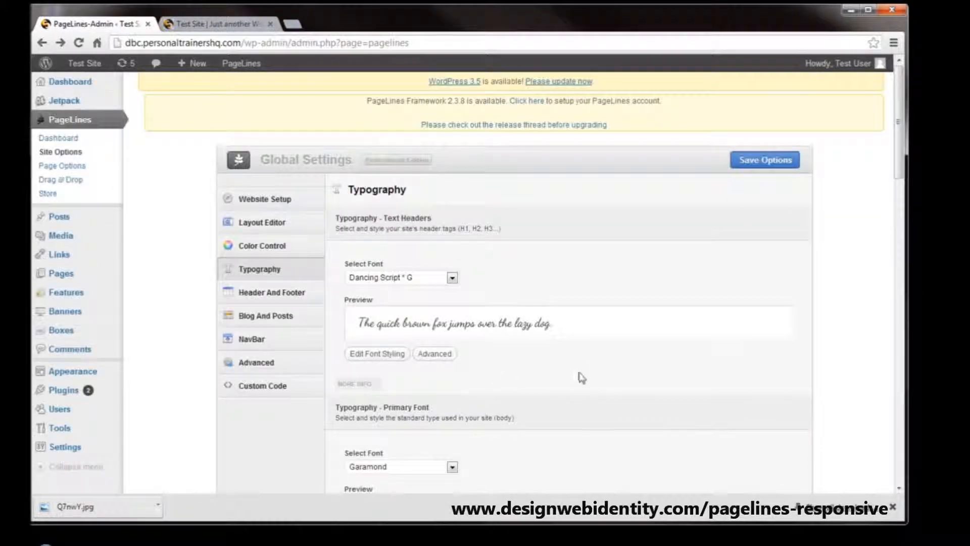
left_click(778, 164)
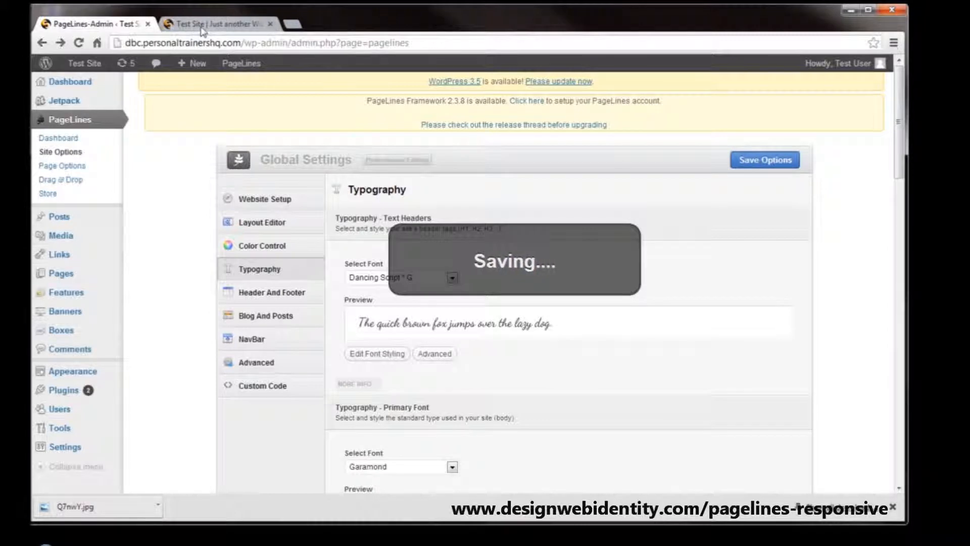
Reload the test site's front page and examine the fonts of the post titles, body text and sidebar
left_click(202, 26)
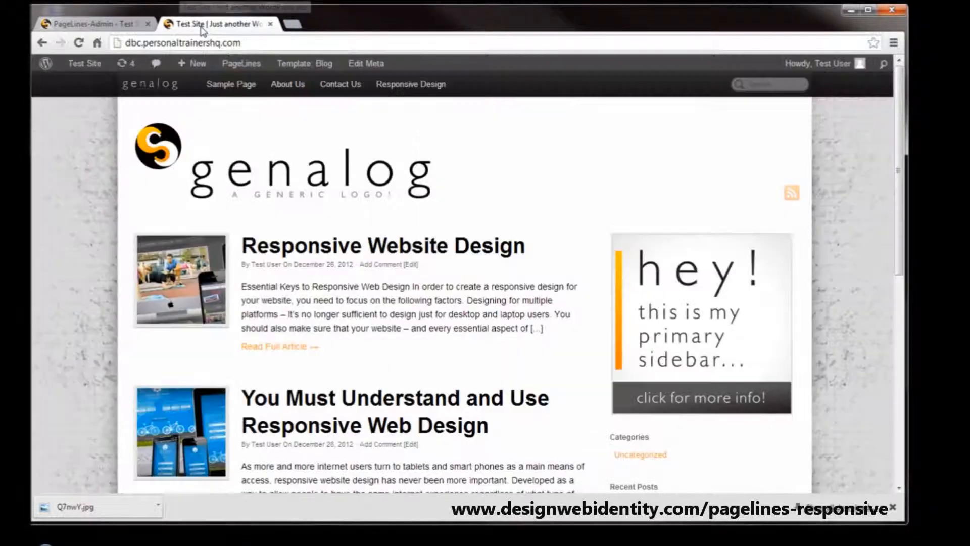
key("F5")
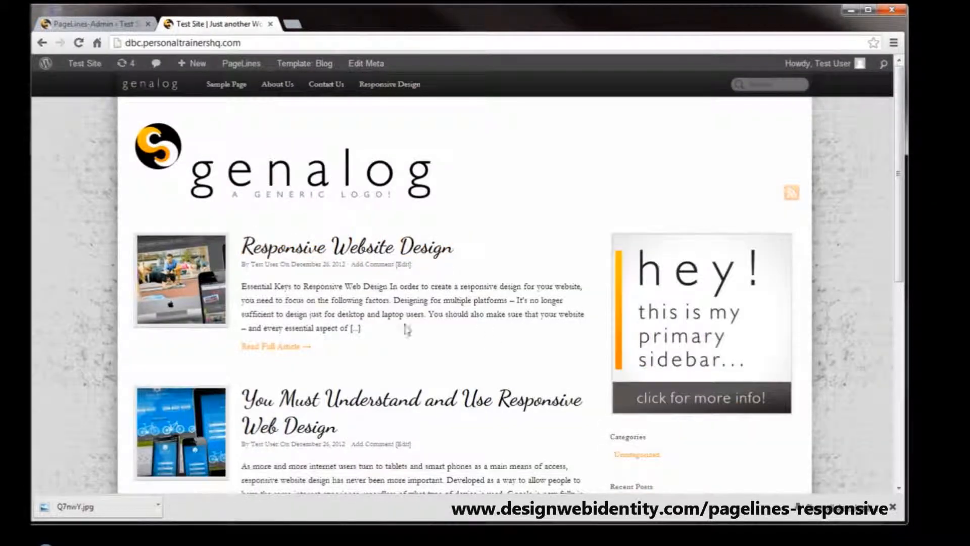
scroll(333, 303, "down", 10)
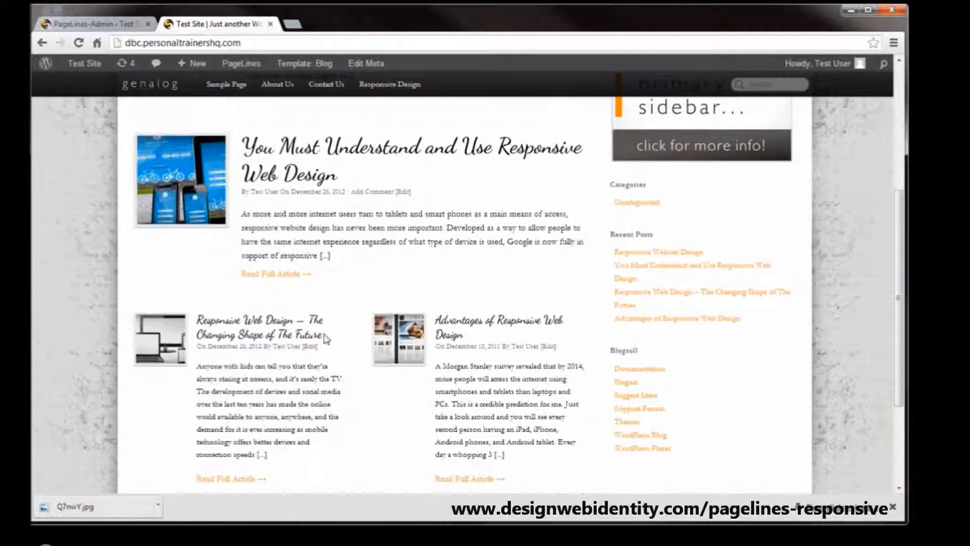
scroll(336, 374, "up", 10)
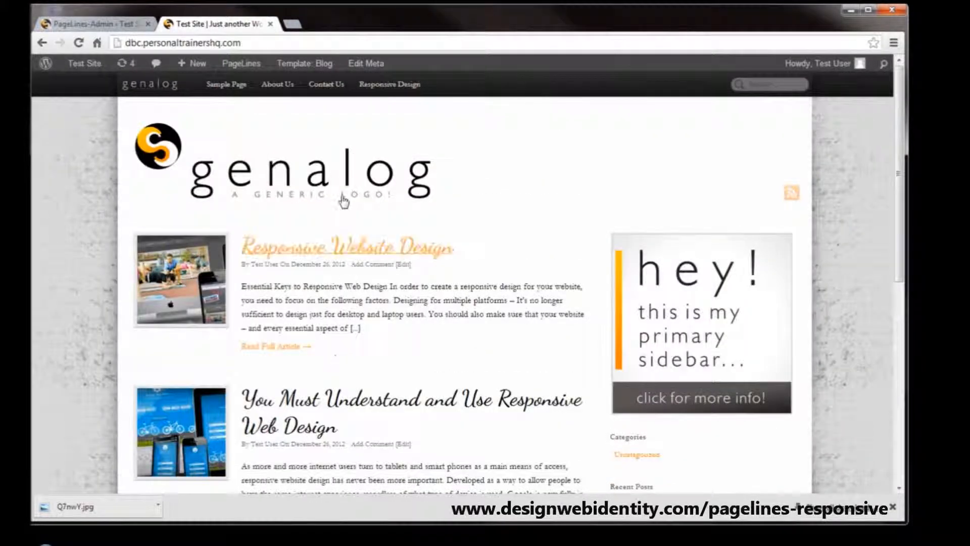
Return to the typography settings and change the text headers font to Droid Sans
left_click(129, 22)
left_click(446, 282)
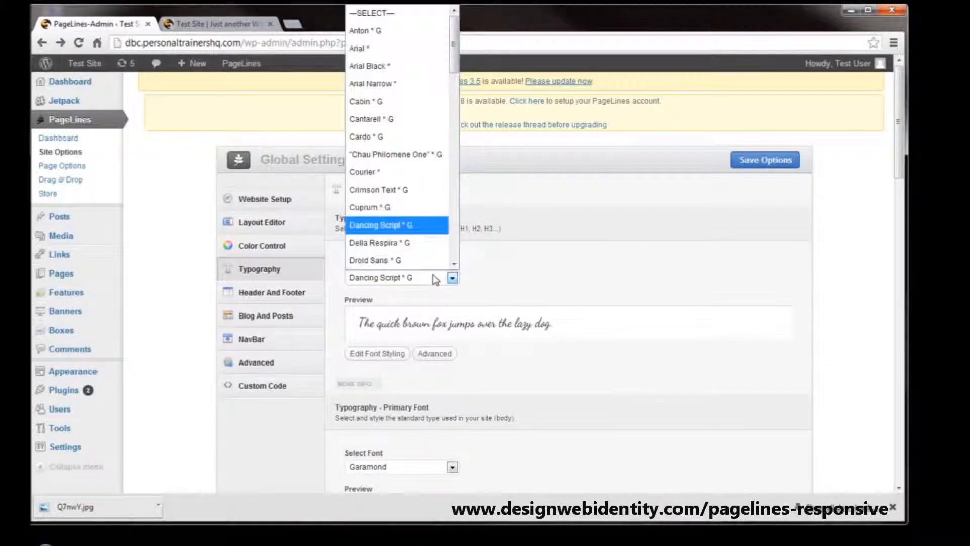
left_click(382, 260)
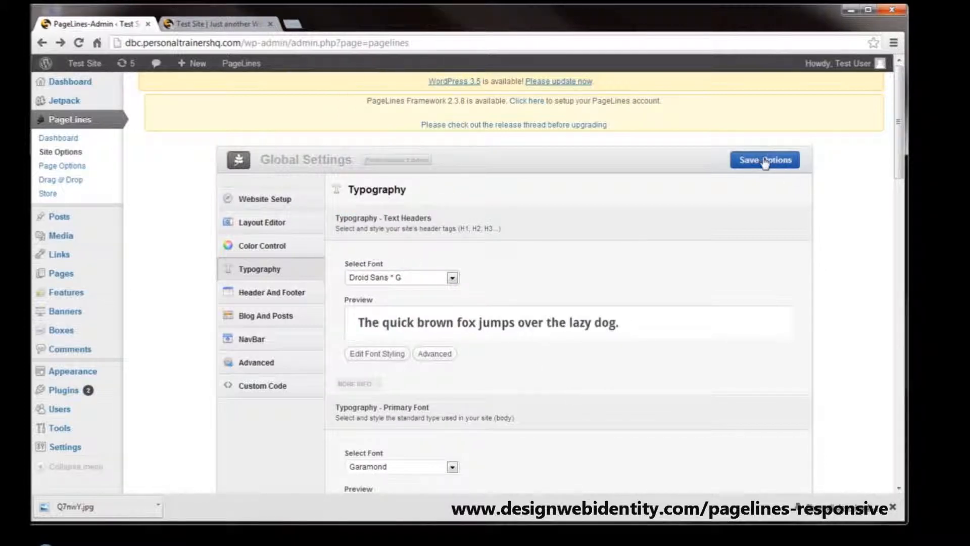
Edit the text headers' font styling, setting the weight to Normal and the style to Italic
left_click(401, 355)
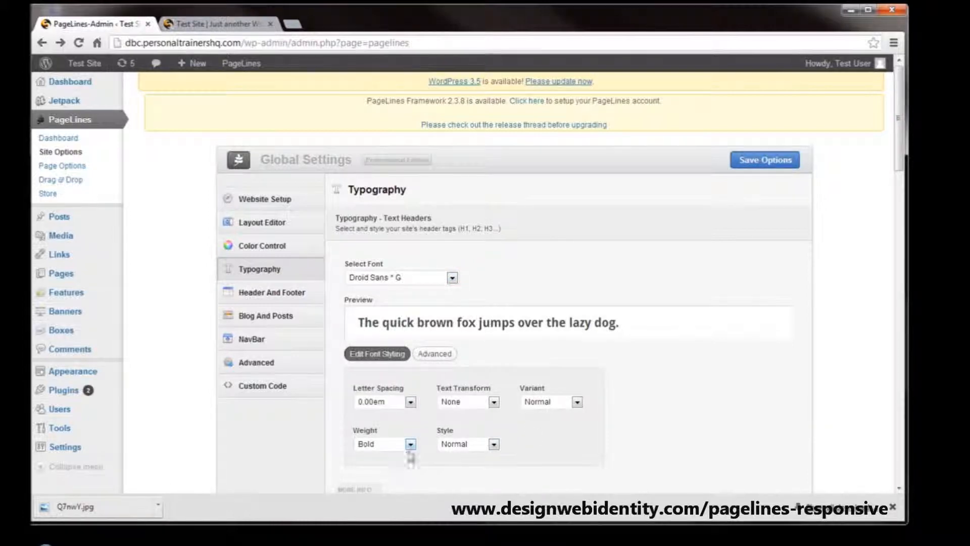
left_click(411, 445)
left_click(392, 479)
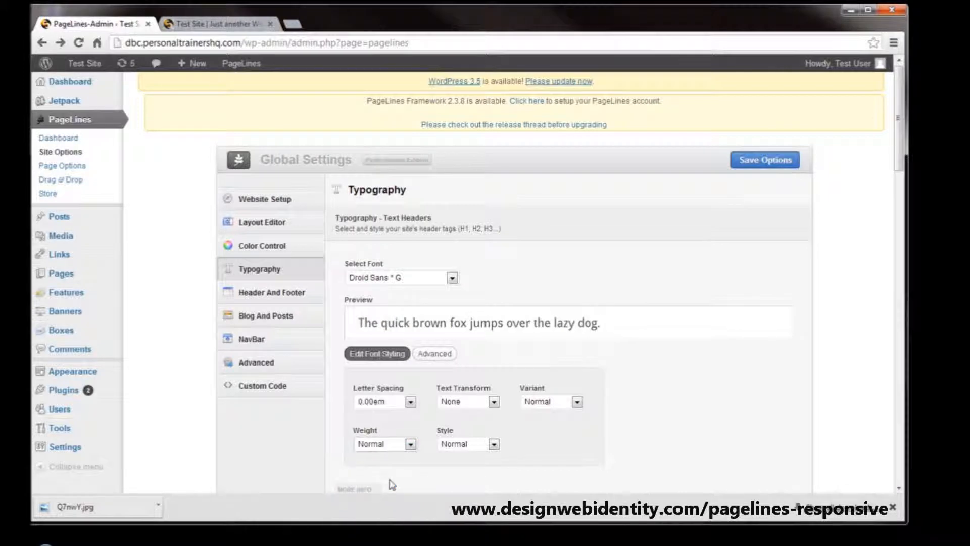
left_click(494, 444)
left_click(479, 495)
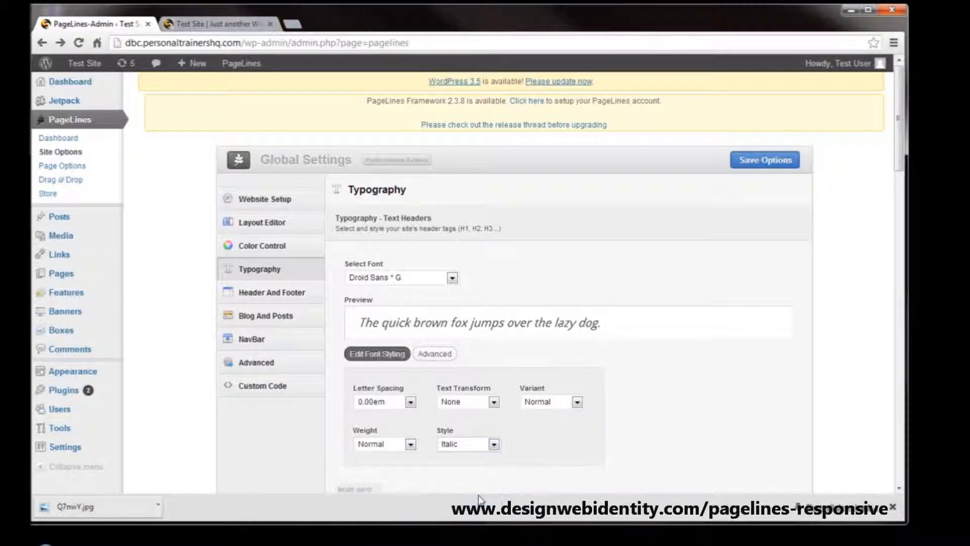
Set the text headers' letter spacing to -0.10em and the variant to Small-Caps
left_click(400, 404)
left_click(387, 188)
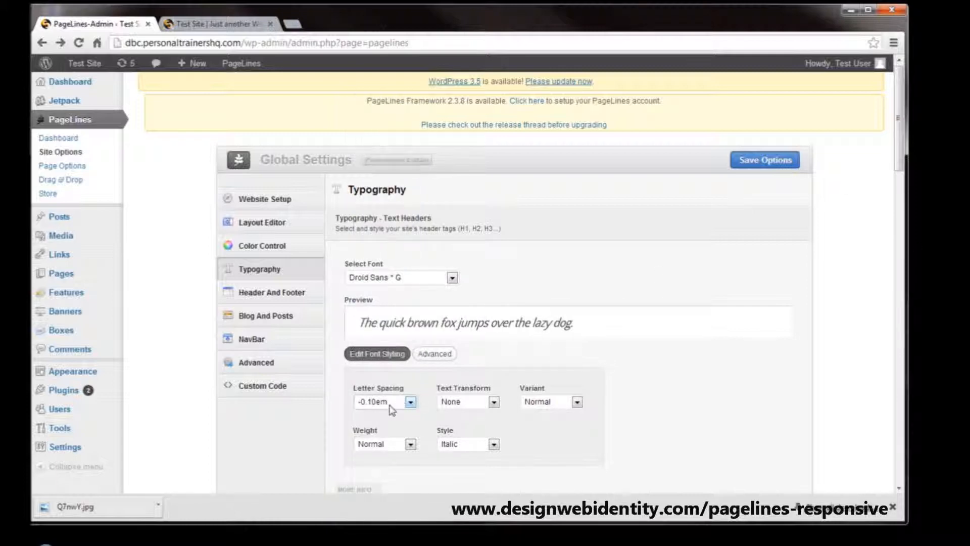
left_click(554, 407)
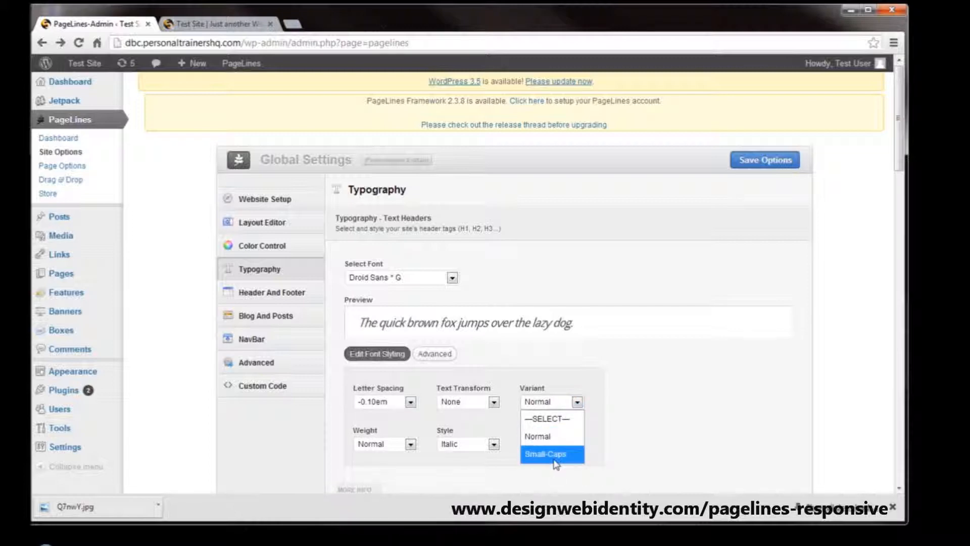
left_click(556, 454)
Set the text headers' variant back to Normal
left_click(561, 405)
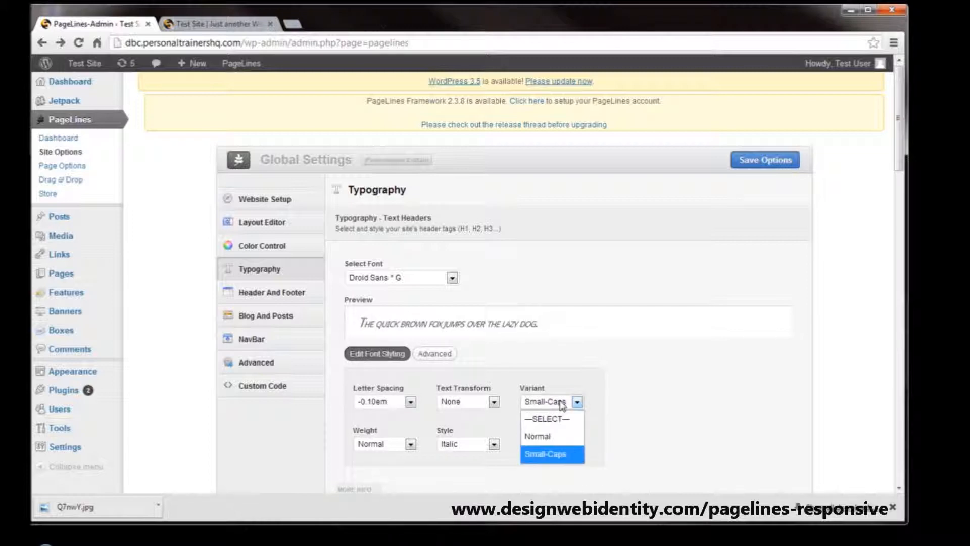
left_click(540, 436)
Try the Uppercase, Capitalize and lowercase text transforms on the text headers, then restore None
left_click(477, 402)
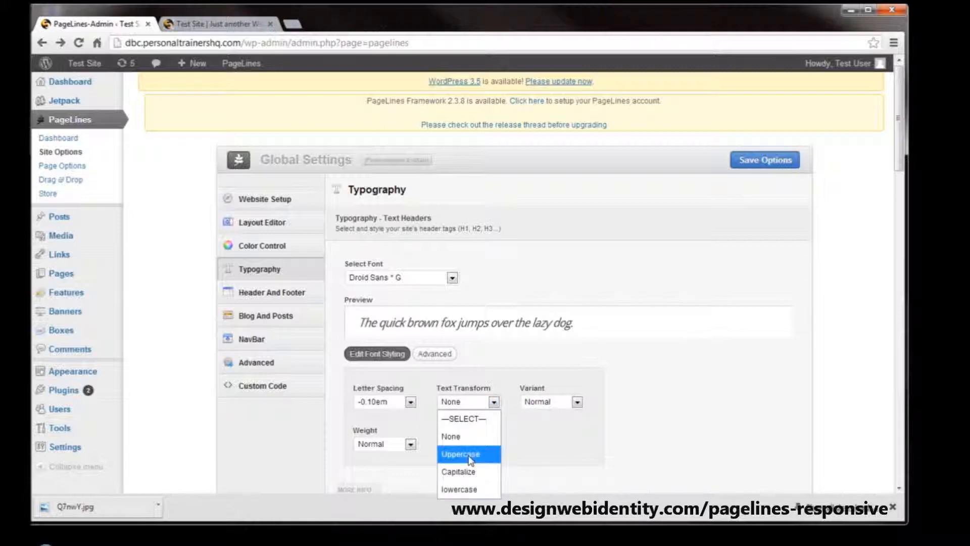
left_click(470, 457)
left_click(472, 407)
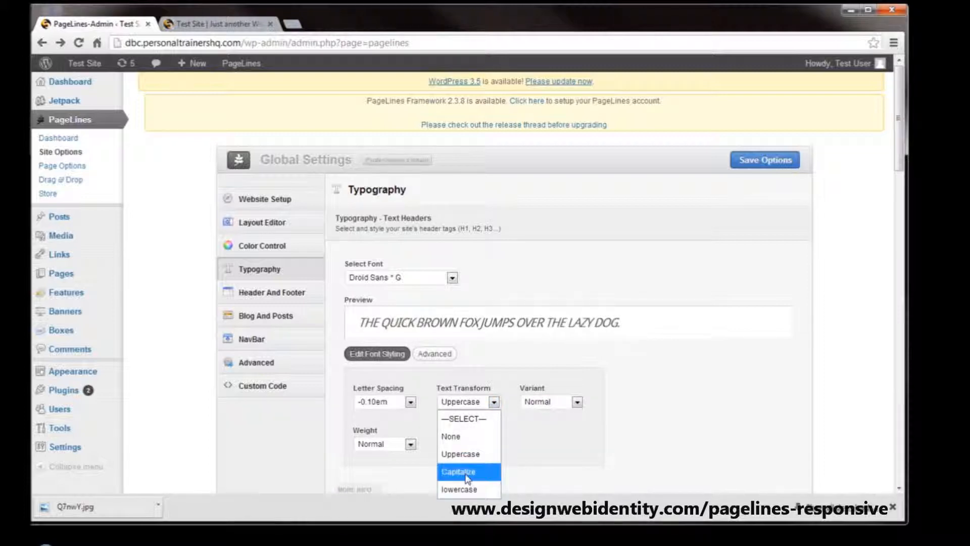
left_click(467, 472)
left_click(471, 403)
left_click(462, 489)
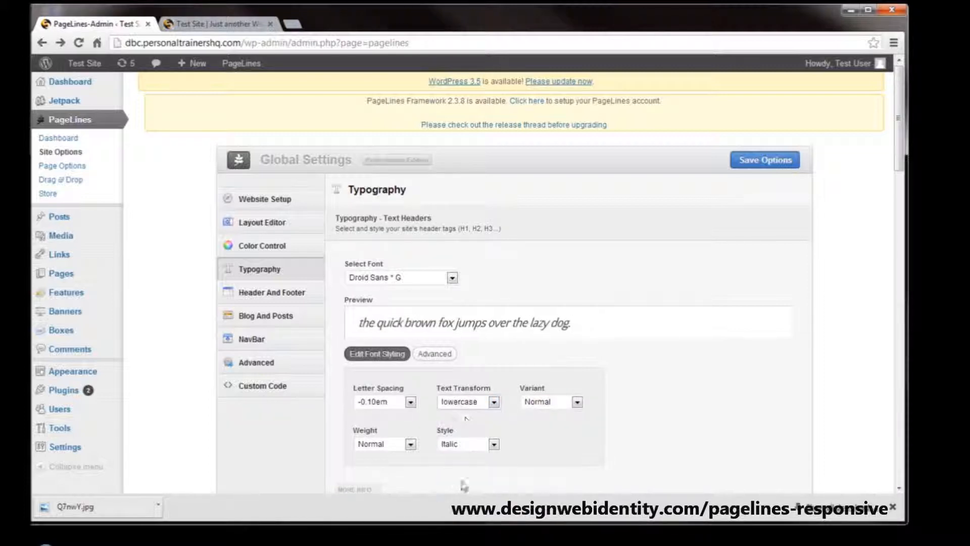
left_click(470, 405)
left_click(462, 438)
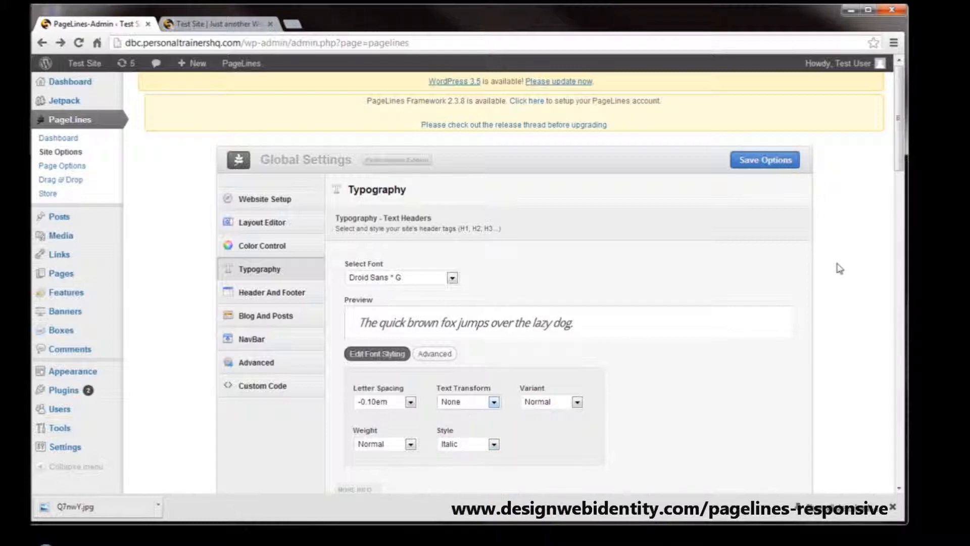
Save the typography options and reload the test site's front page to examine the post titles
left_click(762, 161)
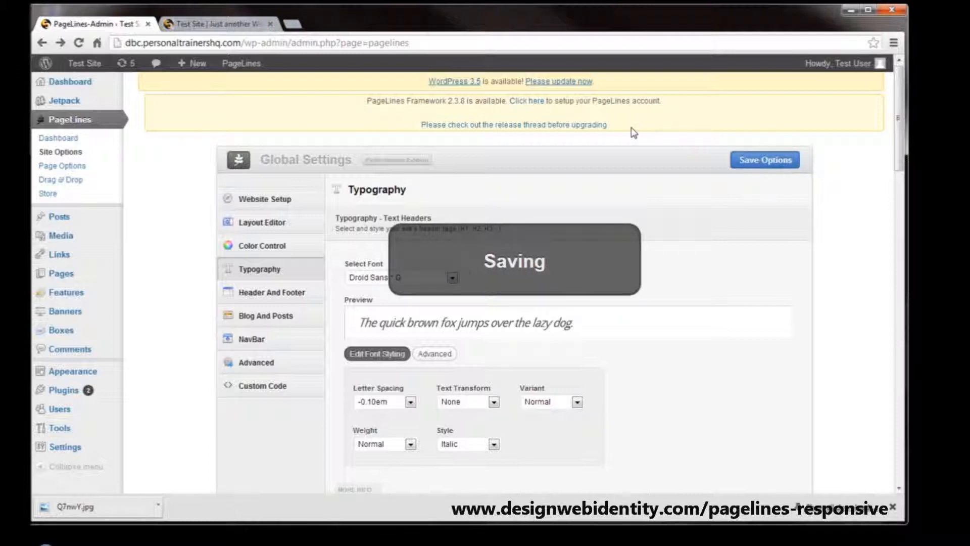
left_click(211, 26)
key("F5")
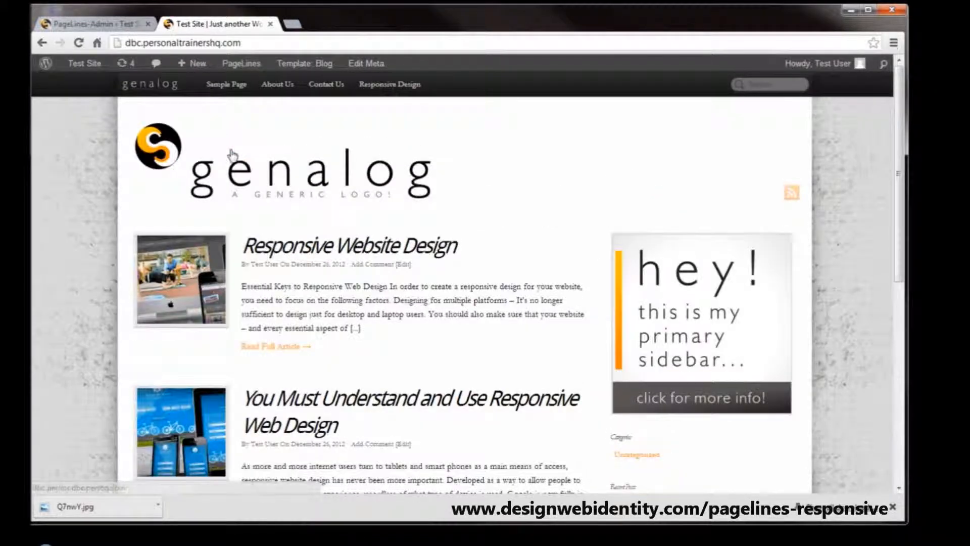
scroll(374, 251, "down", 5)
scroll(364, 399, "up", 5)
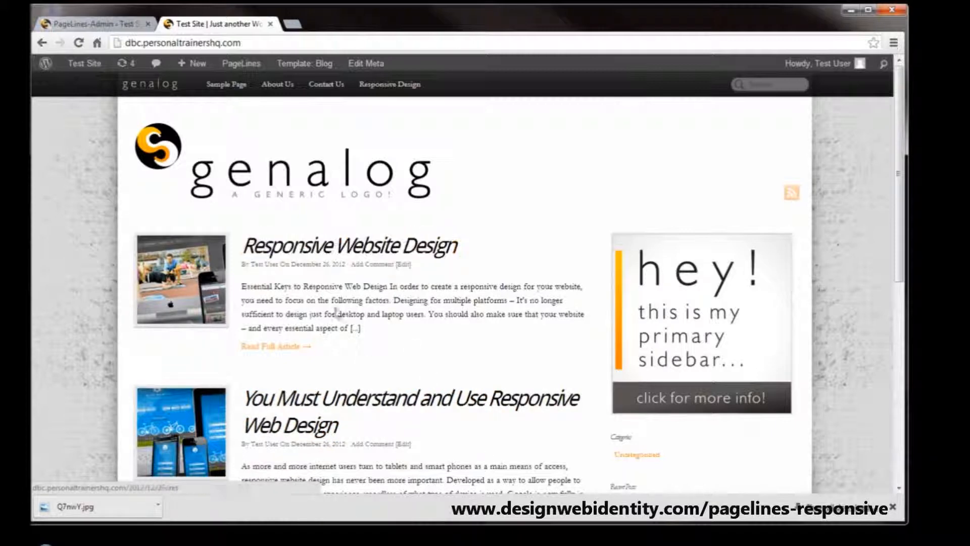
Return to the typography settings and set the text headers' letter spacing to 0.00em, weight to Bold and style to Normal
left_click(91, 24)
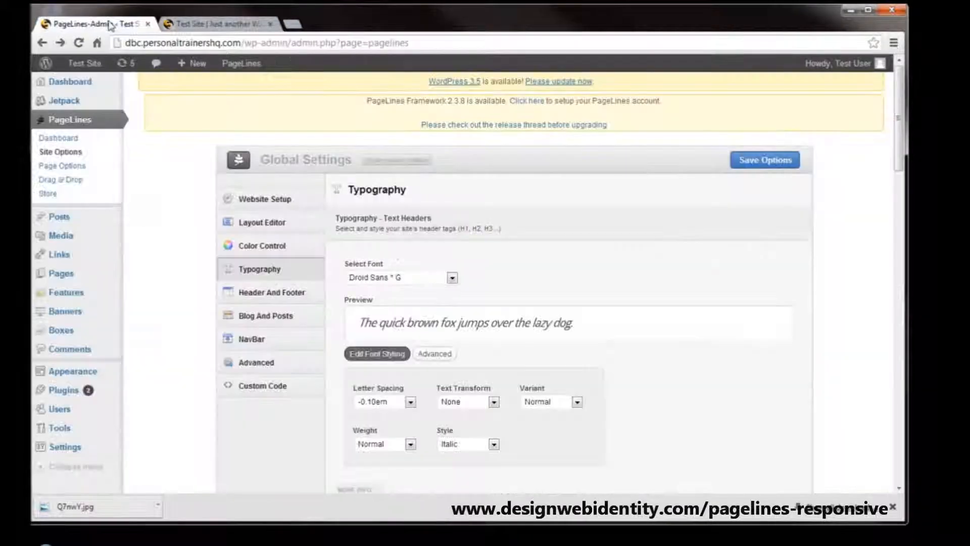
left_click(392, 404)
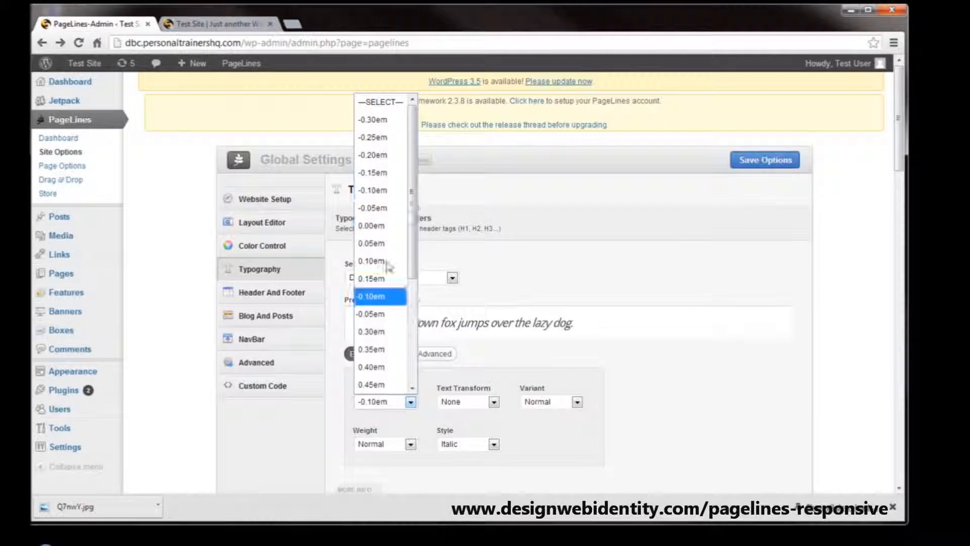
left_click(369, 223)
left_click(366, 446)
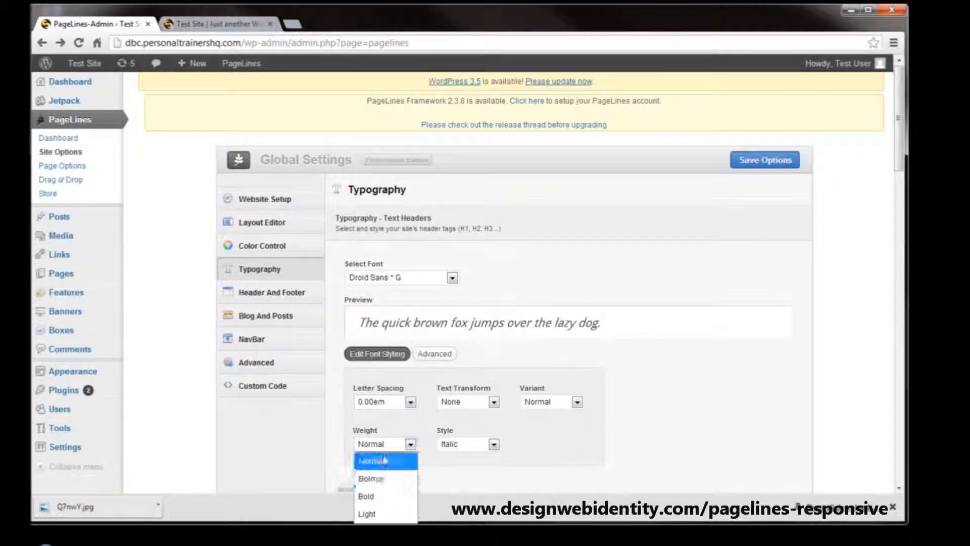
left_click(372, 494)
left_click(467, 445)
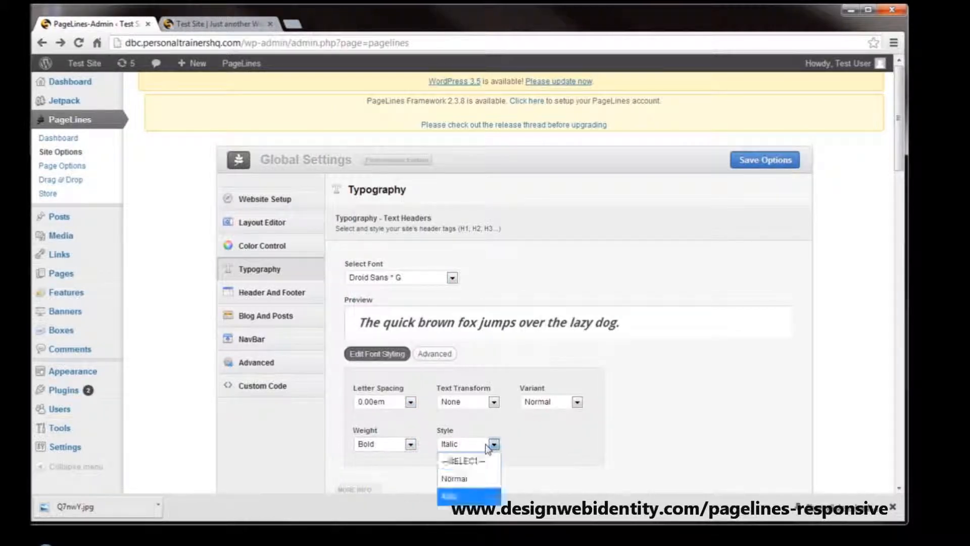
left_click(462, 477)
Save the header styling and reload the front page to check the post titles
left_click(786, 163)
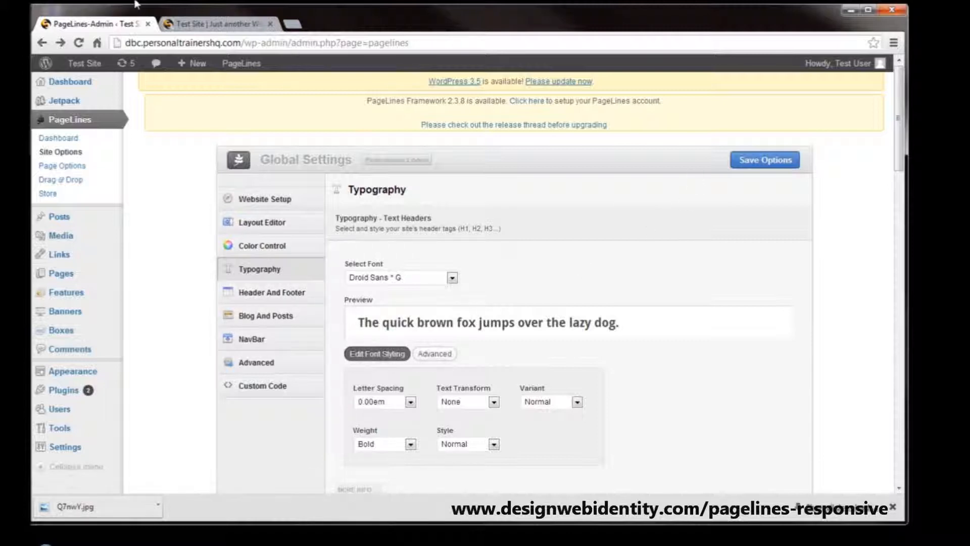
left_click(210, 23)
key("F5")
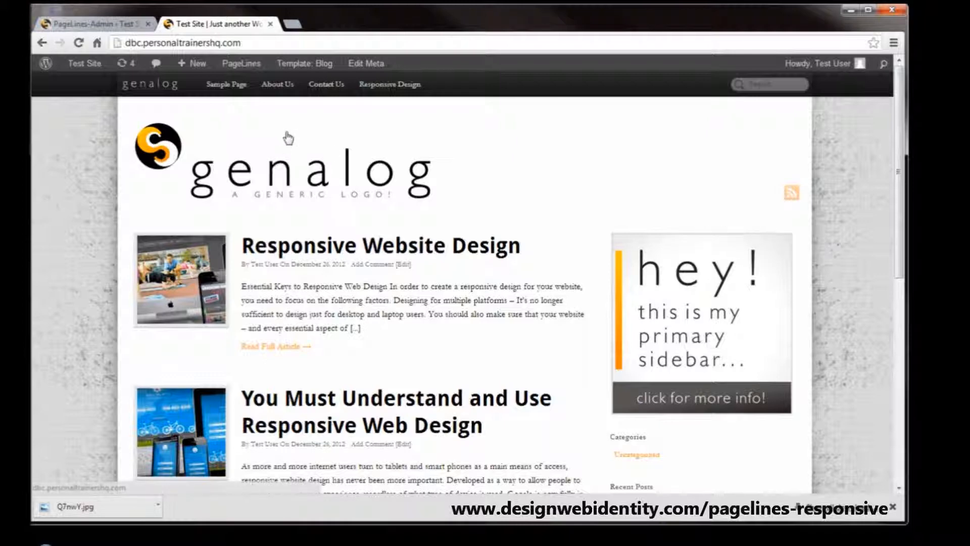
Open the Header And Footer settings and look over the profile URL fields for the social icons
left_click(126, 25)
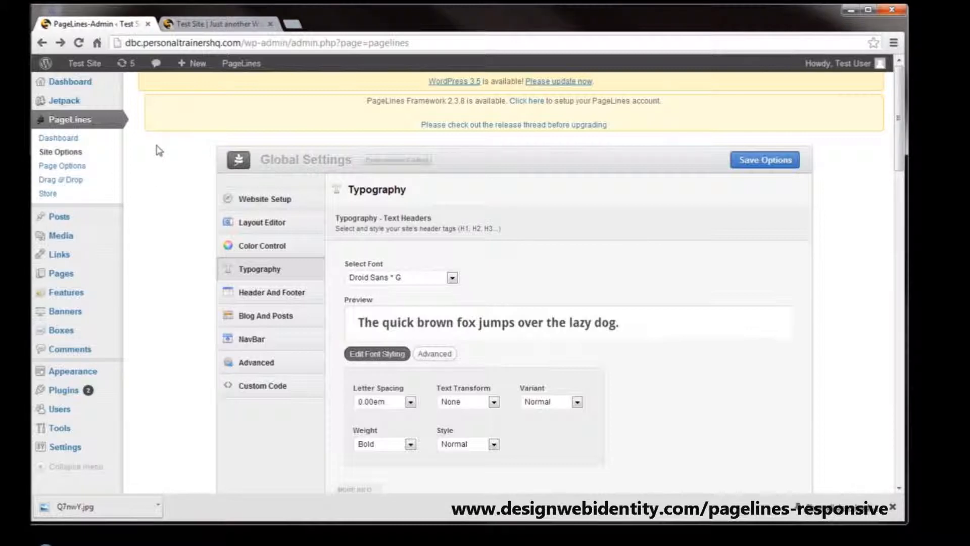
left_click(272, 293)
scroll(518, 390, "down", 3)
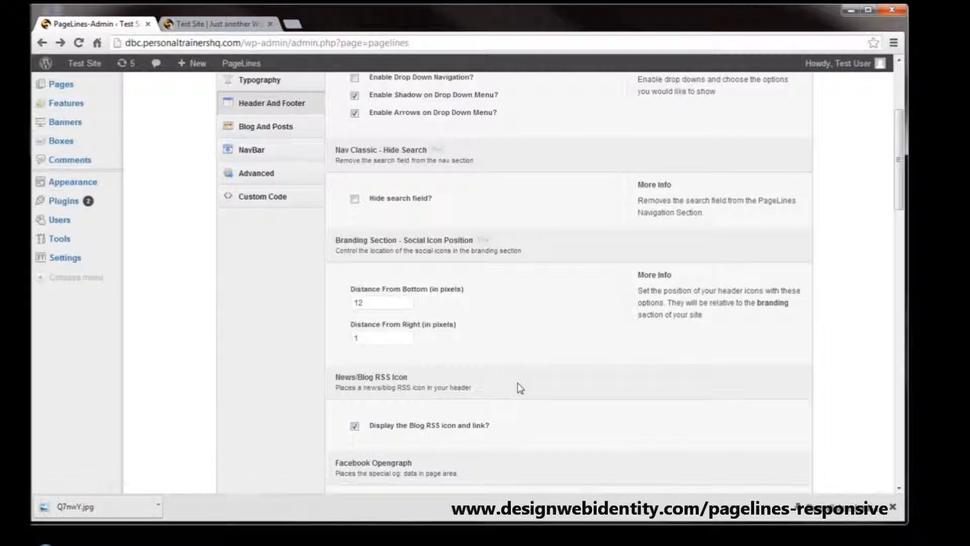
scroll(520, 389, "down", 6)
left_click(444, 232)
left_click(444, 267)
left_click(441, 303)
left_click(441, 337)
left_click(441, 374)
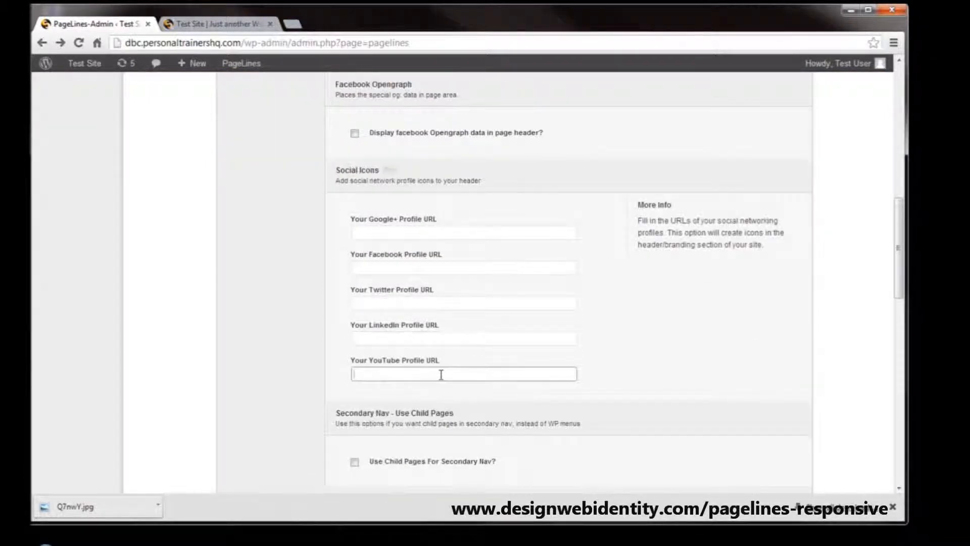
left_click(401, 230)
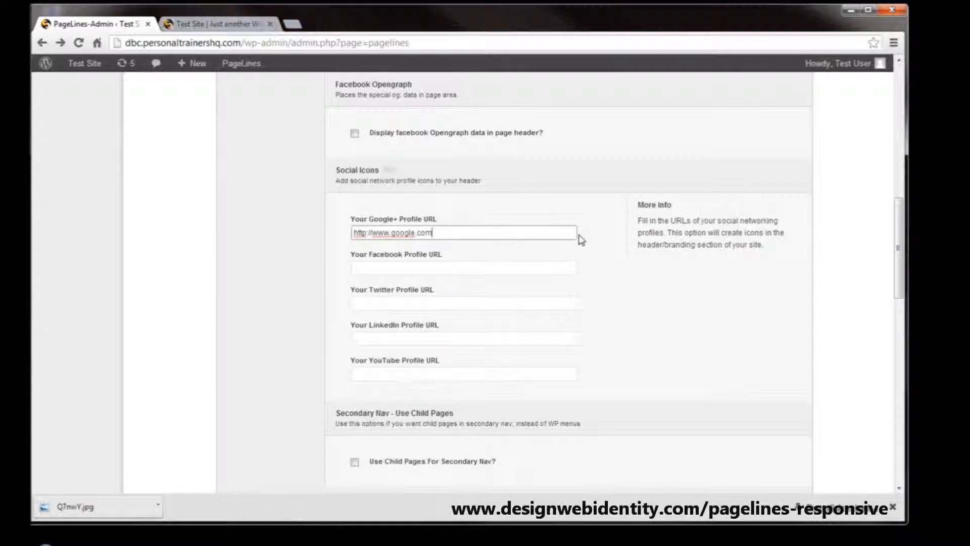
left_click(488, 272)
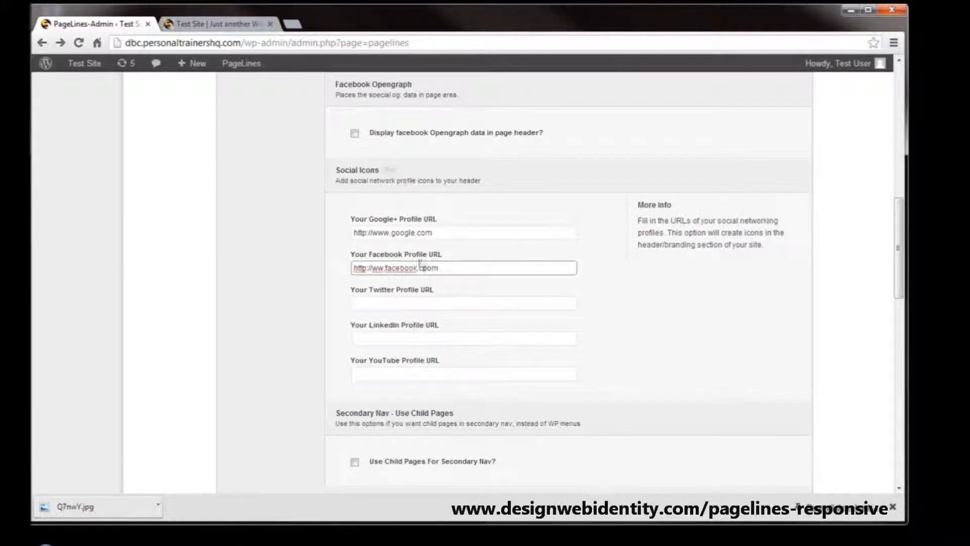
type("w")
left_click(382, 300)
left_click(379, 338)
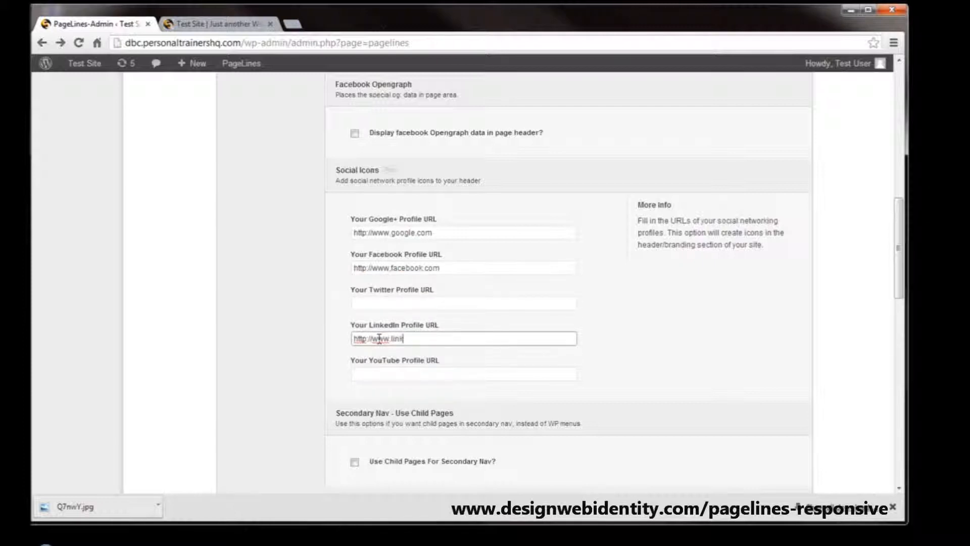
left_click(378, 373)
type("http://www.youtube.com")
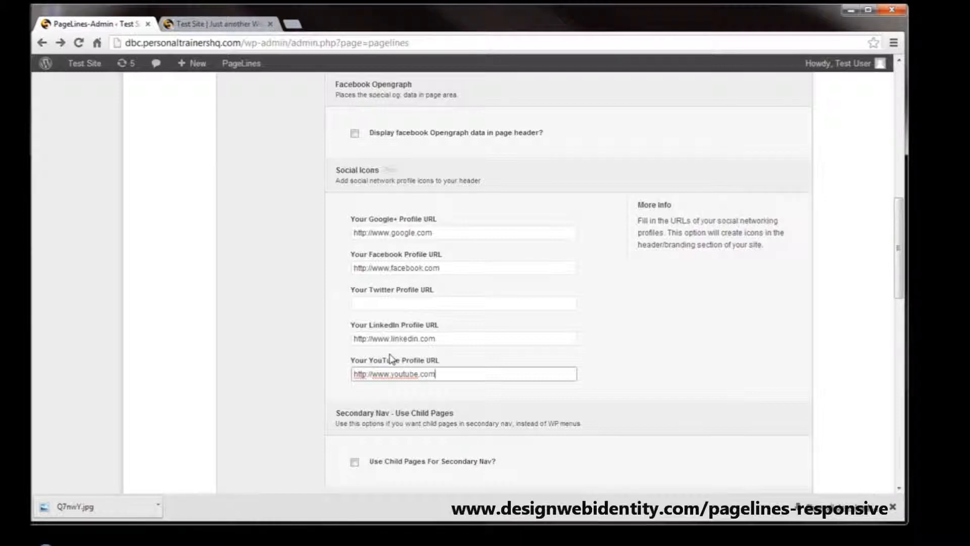
left_click(447, 268)
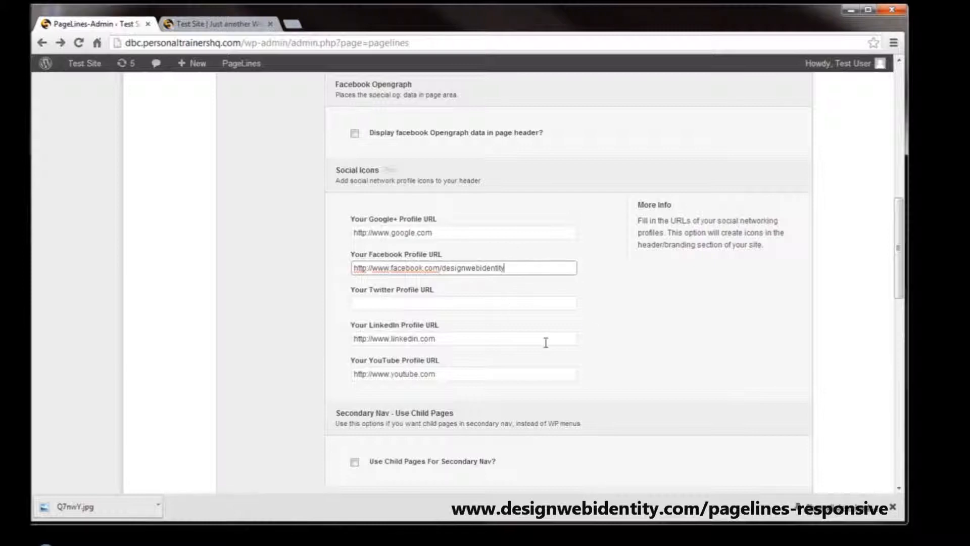
left_click(420, 232)
scroll(437, 352, "down", 3)
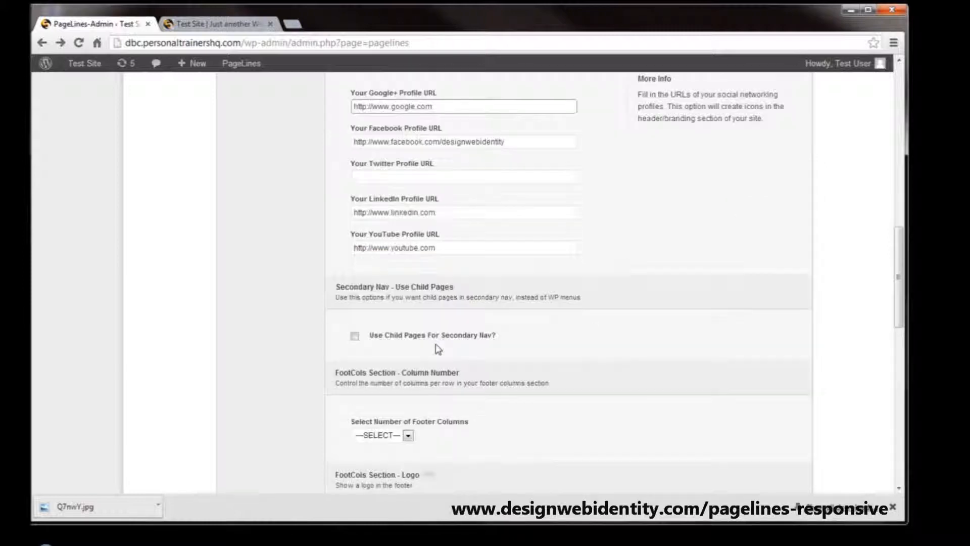
Save the social profile URLs and reload the front page to check the header's social icons
scroll(455, 253, "up", 5)
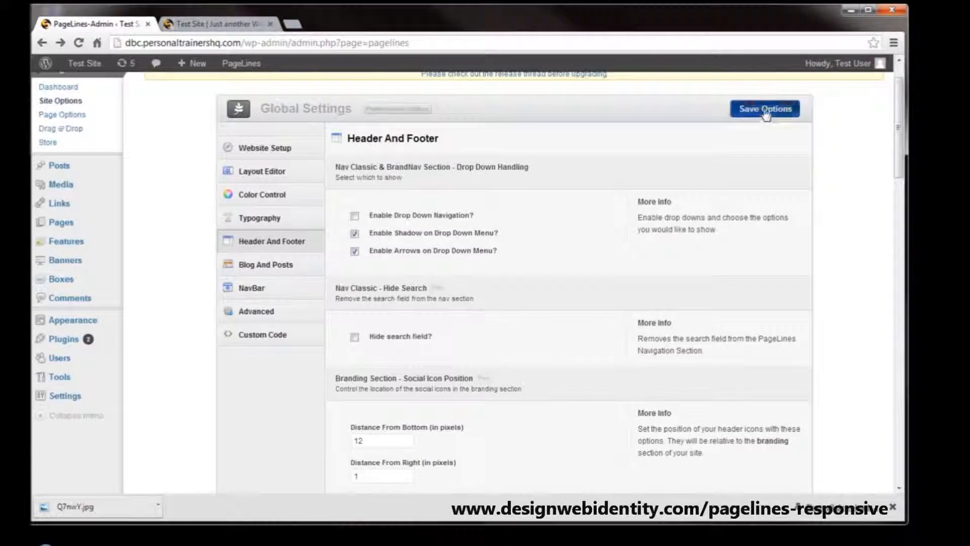
left_click(765, 109)
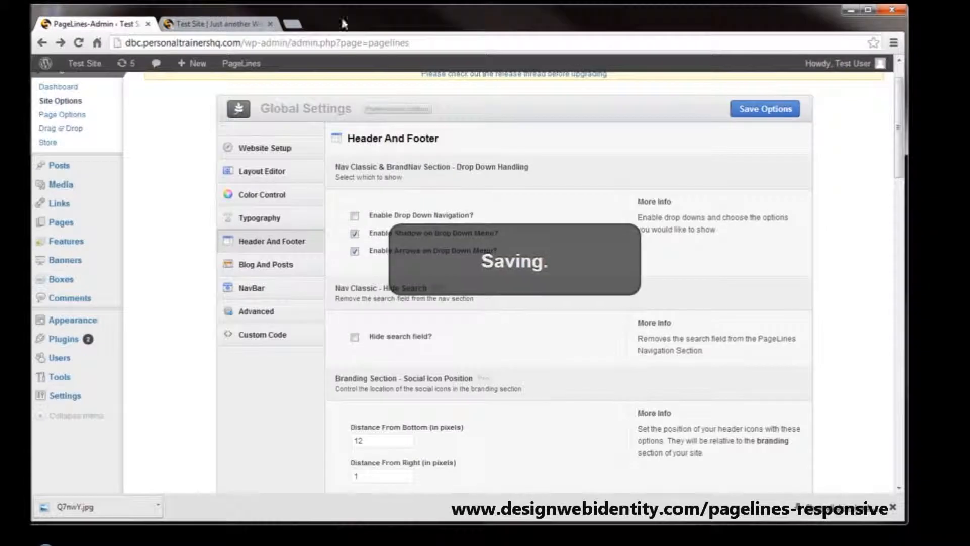
left_click(234, 25)
key("F5")
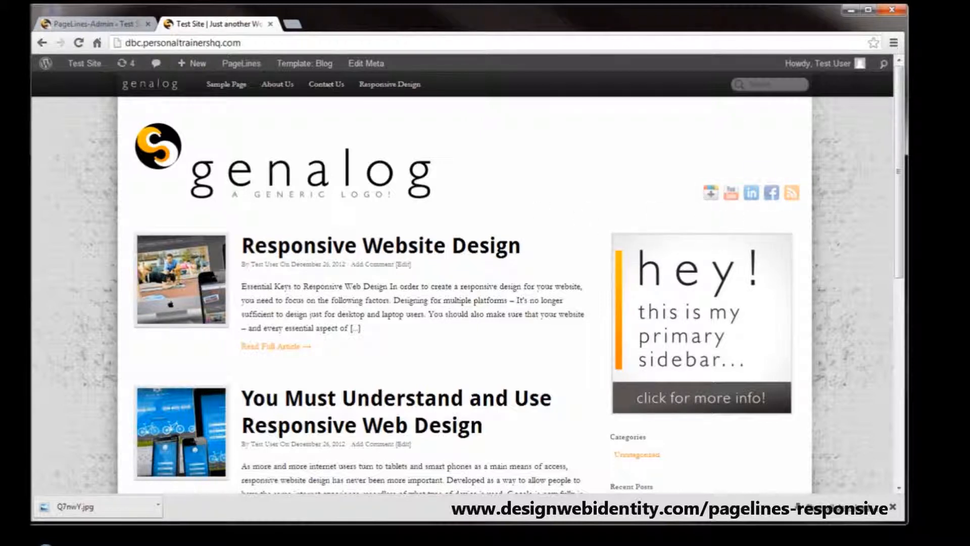
Return to the Header And Footer settings and clear the YouTube, LinkedIn, Facebook and Google+ profile URLs
left_click(93, 28)
scroll(494, 353, "down", 10)
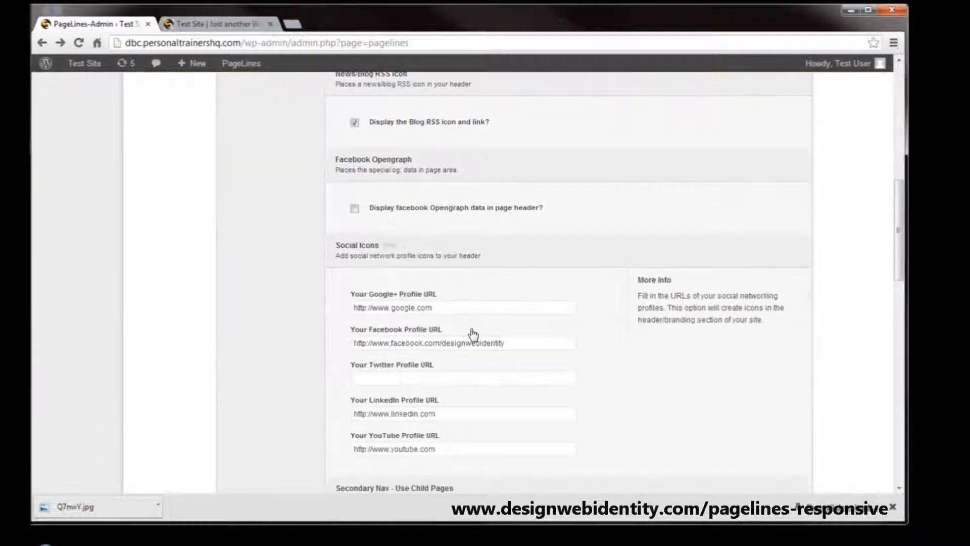
scroll(462, 306, "up", 4)
triple_click(452, 384)
key("BackSpace")
left_click_drag(478, 351, 341, 349)
key("BackSpace")
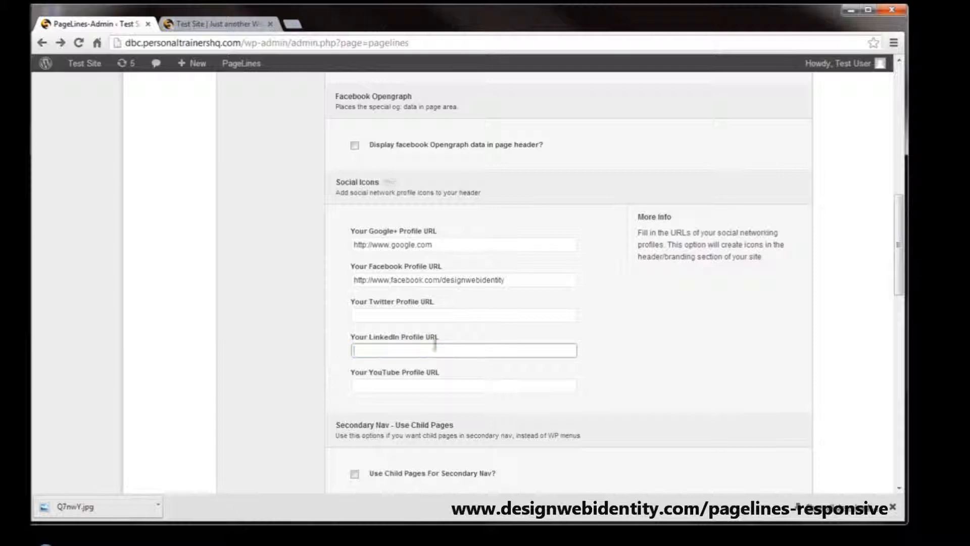
left_click_drag(498, 279, 351, 276)
key("BackSpace")
triple_click(448, 244)
key("BackSpace")
Turn off the display of the blog RSS icon and link, and save the options
scroll(563, 353, "up", 4)
left_click(355, 251)
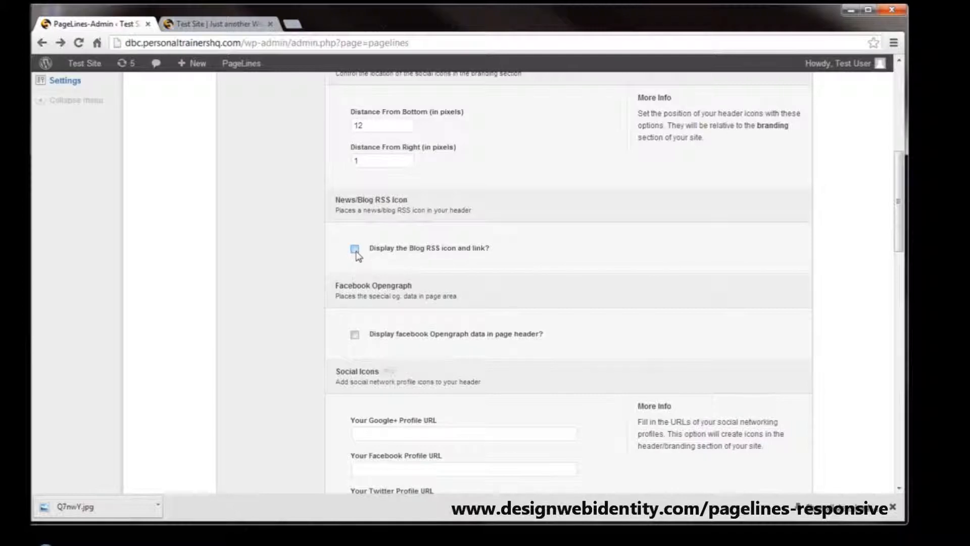
scroll(792, 346, "up", 8)
left_click(767, 161)
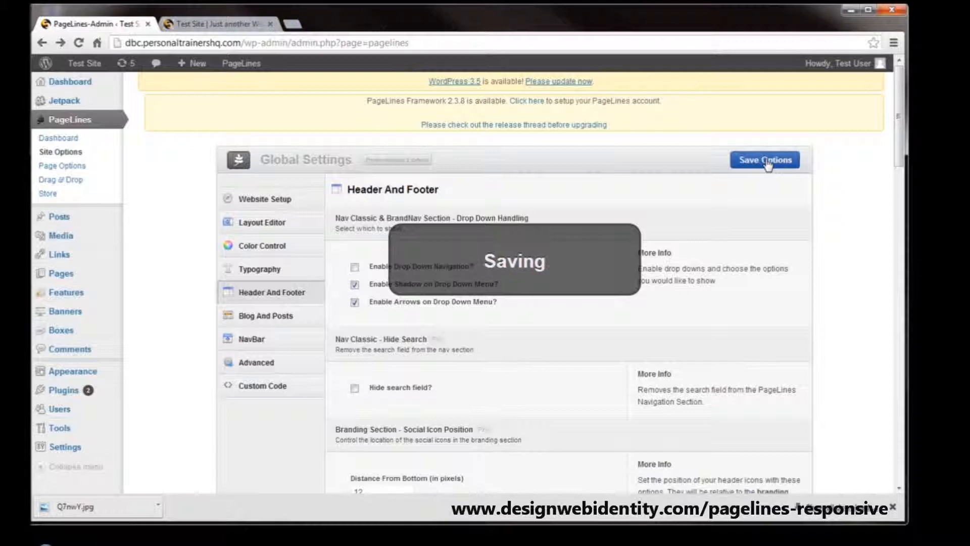
Reload the test site's front page and examine its header, posts and footer
left_click(231, 24)
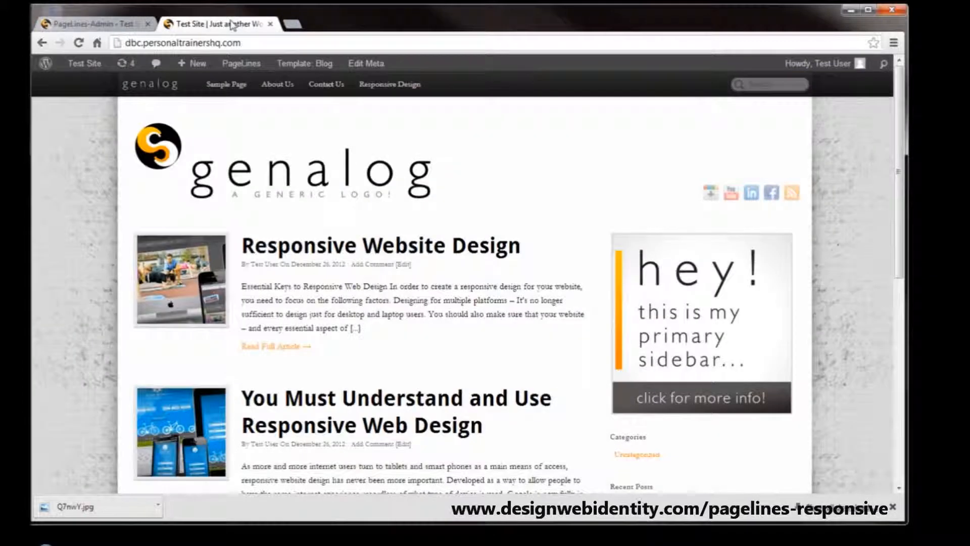
key("F5")
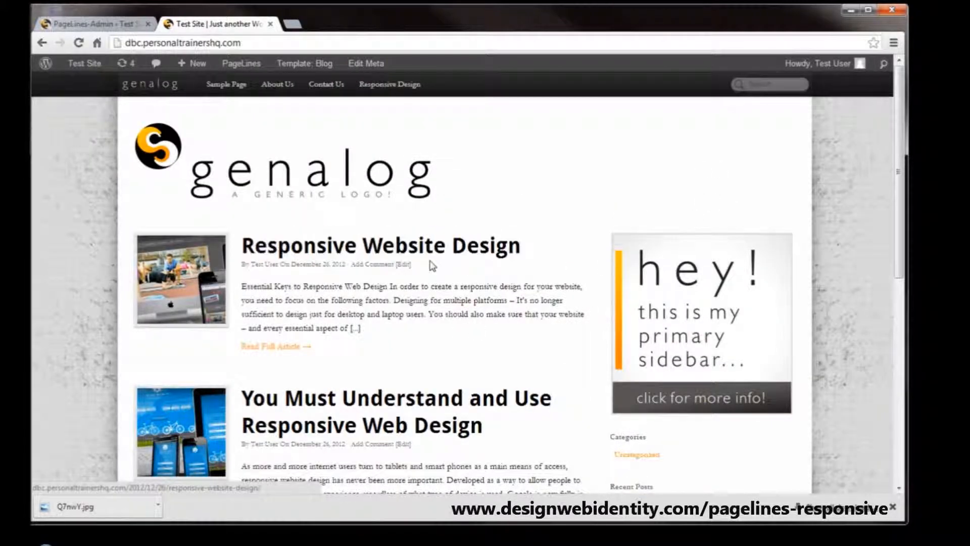
scroll(403, 265, "down", 6)
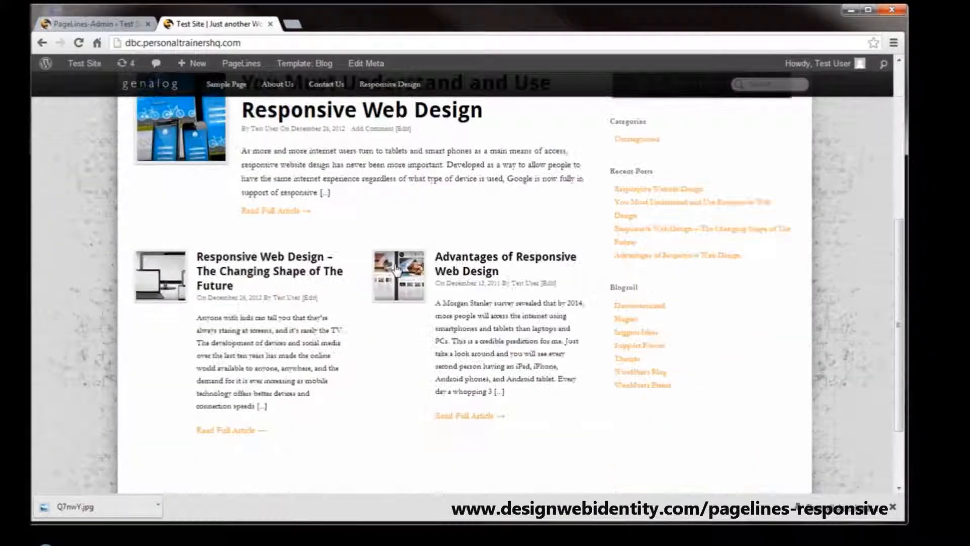
scroll(519, 353, "down", 2)
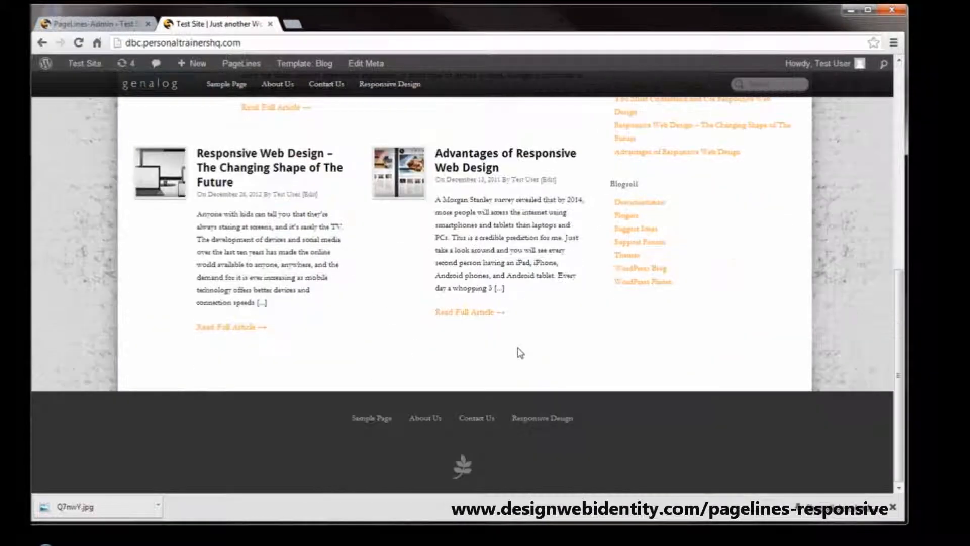
scroll(516, 331, "up", 8)
scroll(516, 331, "up", 1)
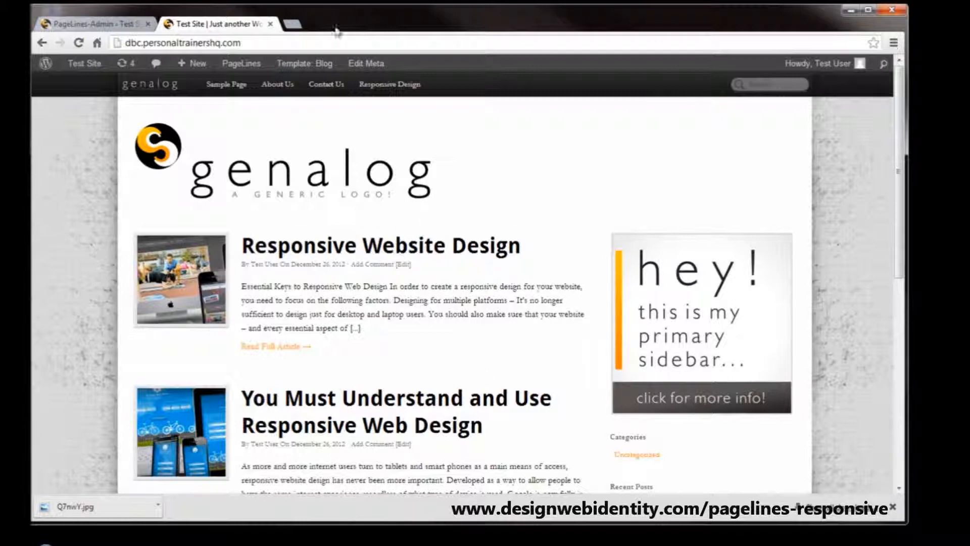
Open PageLines' Drag & Drop template setup and examine the active and available sections of the Blog page template
left_click(70, 24)
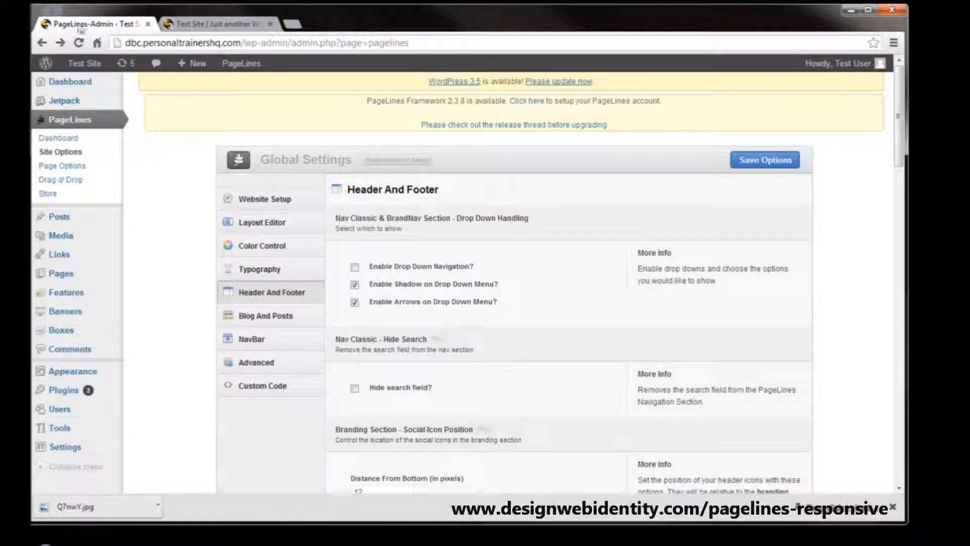
left_click(58, 180)
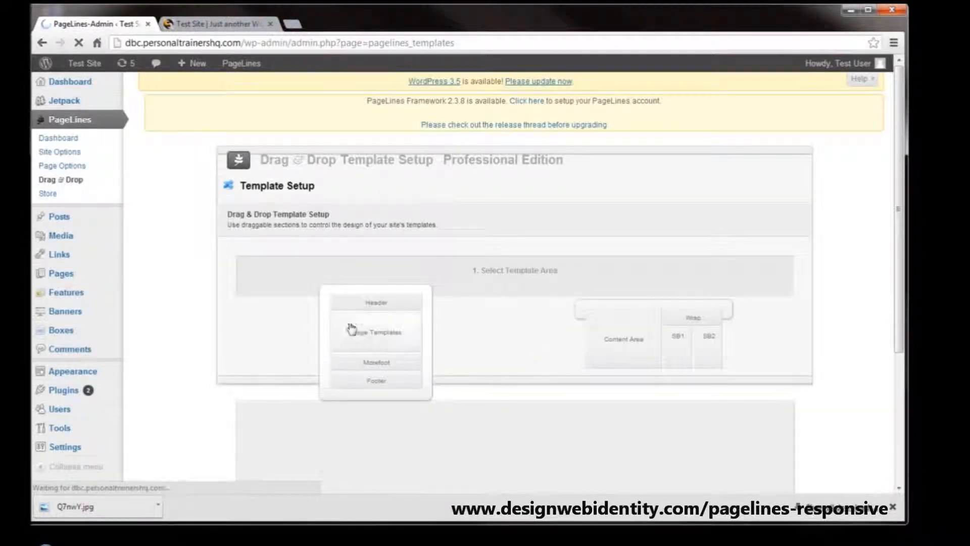
left_click(368, 333)
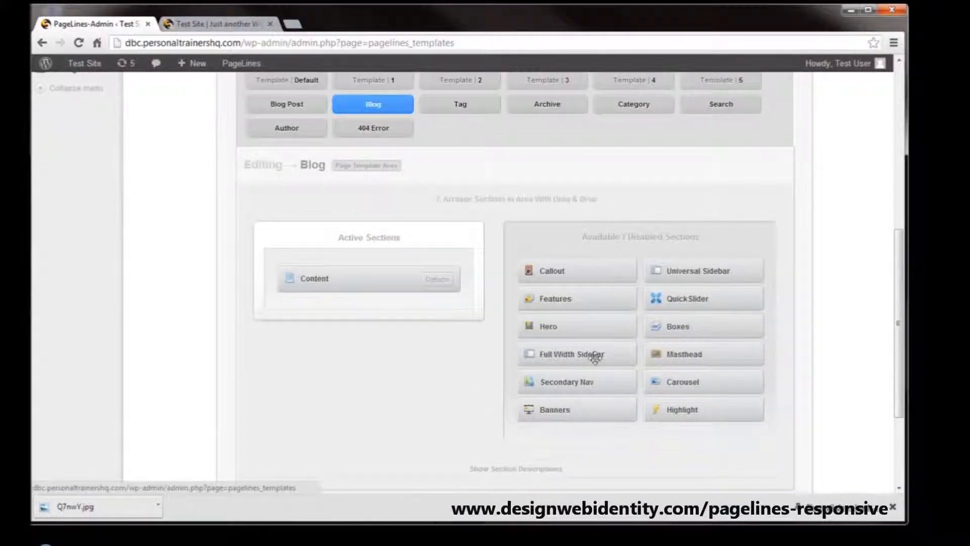
mouse_move(592, 353)
left_mouse_down()
mouse_move(518, 343)
mouse_move(598, 343)
left_mouse_up()
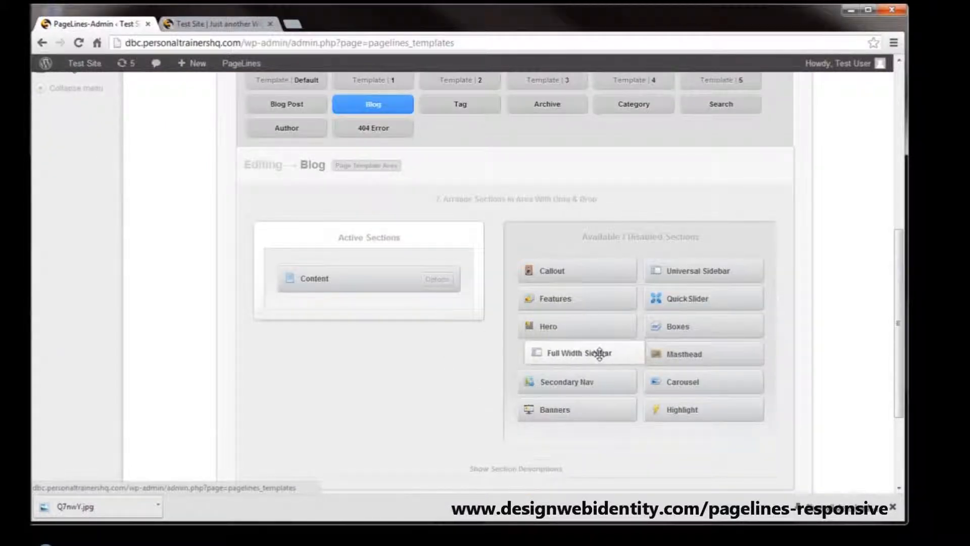
scroll(569, 313, "up", 6)
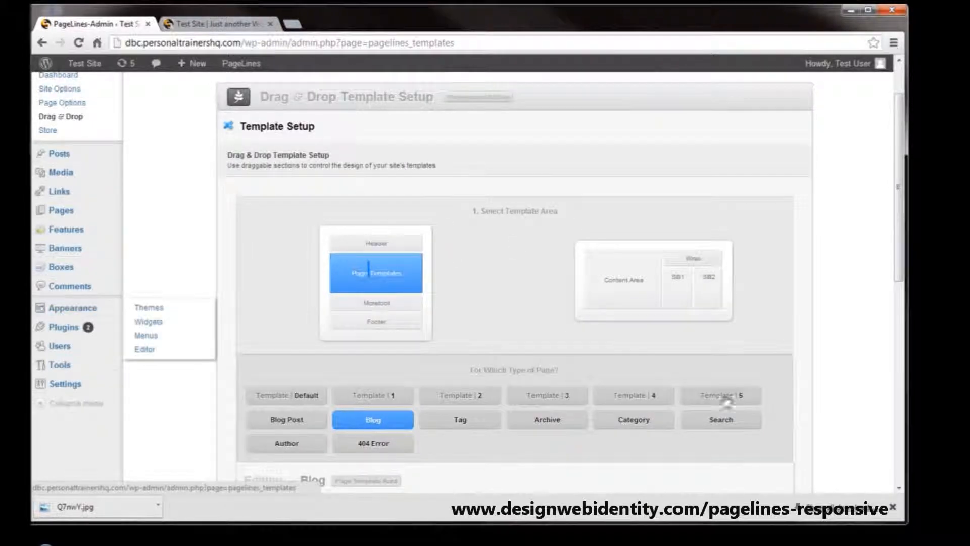
scroll(429, 233, "down", 4)
scroll(505, 364, "down", 1)
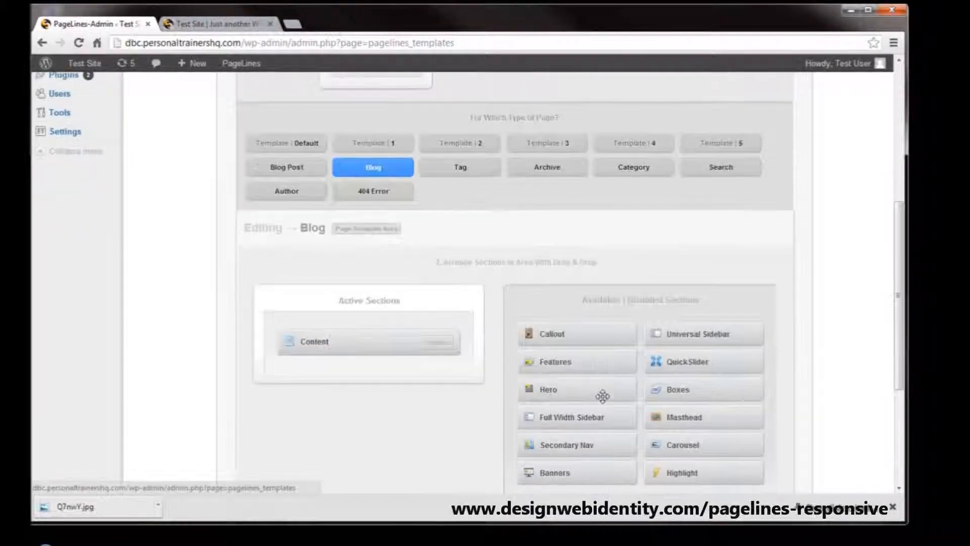
scroll(593, 421, "up", 1)
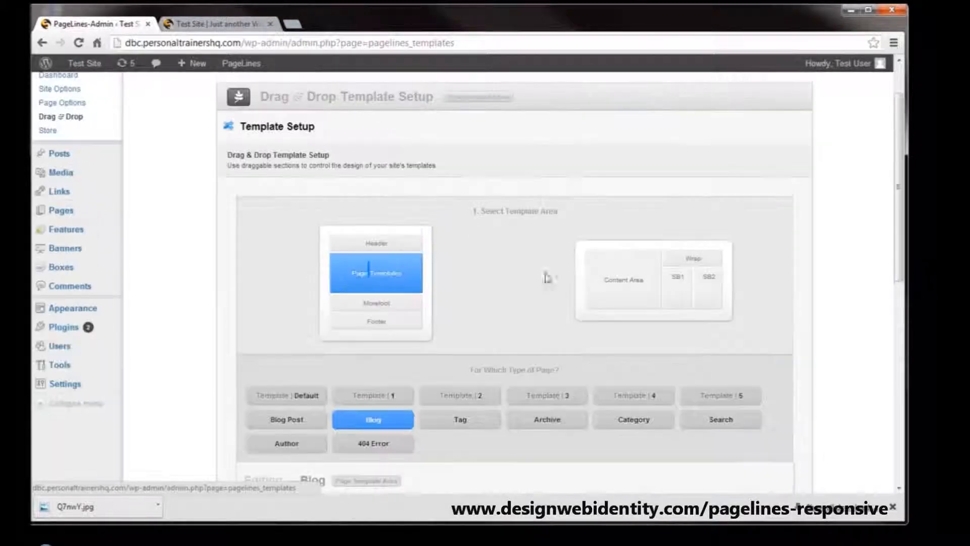
Add the Universal Sidebar section below Branding in the Site Header's active sections
scroll(602, 395, "up", 4)
left_click(383, 244)
scroll(505, 320, "down", 3)
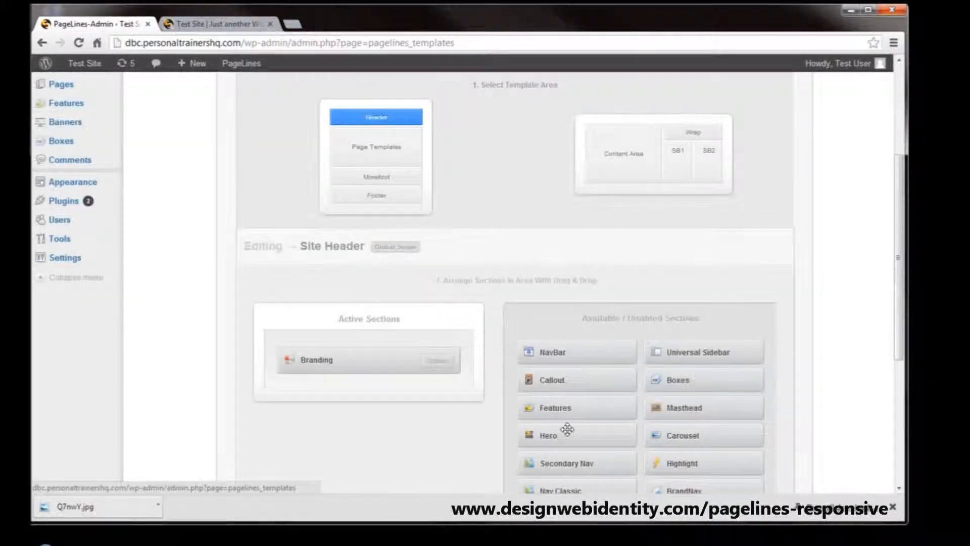
scroll(591, 435, "down", 1)
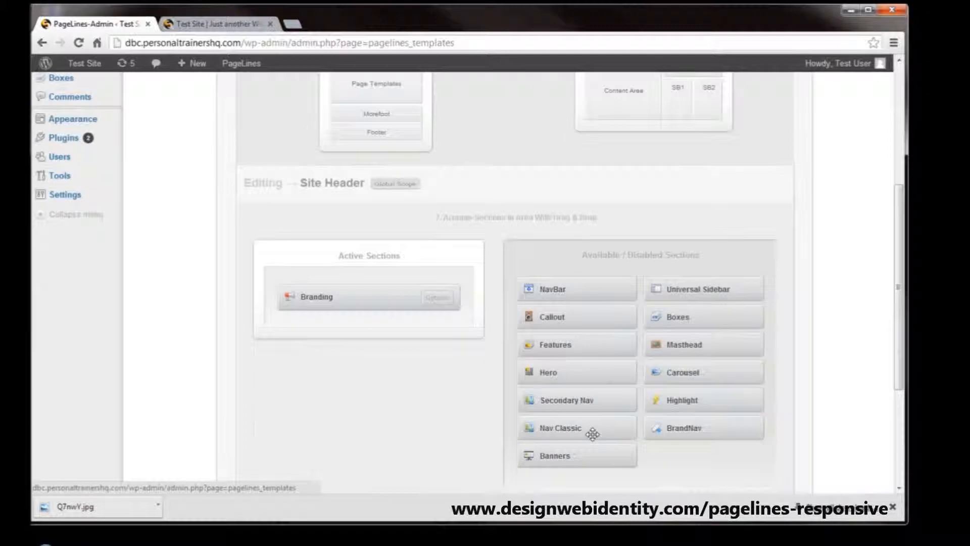
left_click_drag(703, 291, 357, 320)
scroll(158, 182, "up", 3)
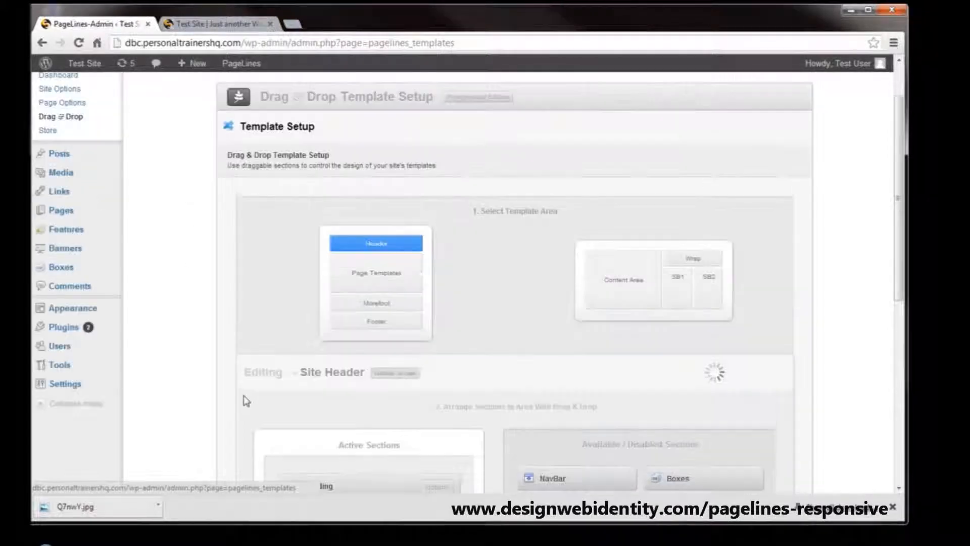
Add a Text widget reading "This is a test" to the Universal Sidebar widget area and save it
mouse_move(78, 316)
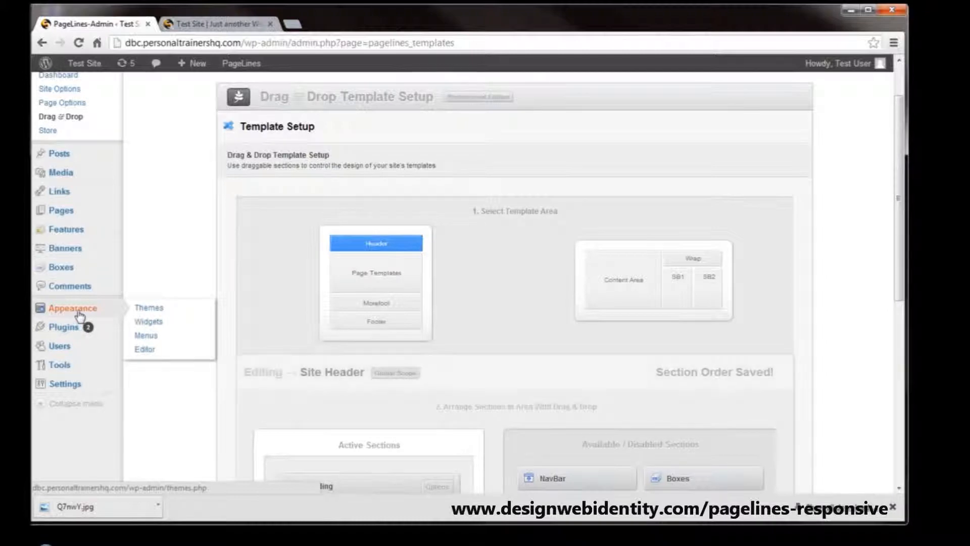
left_click(144, 322)
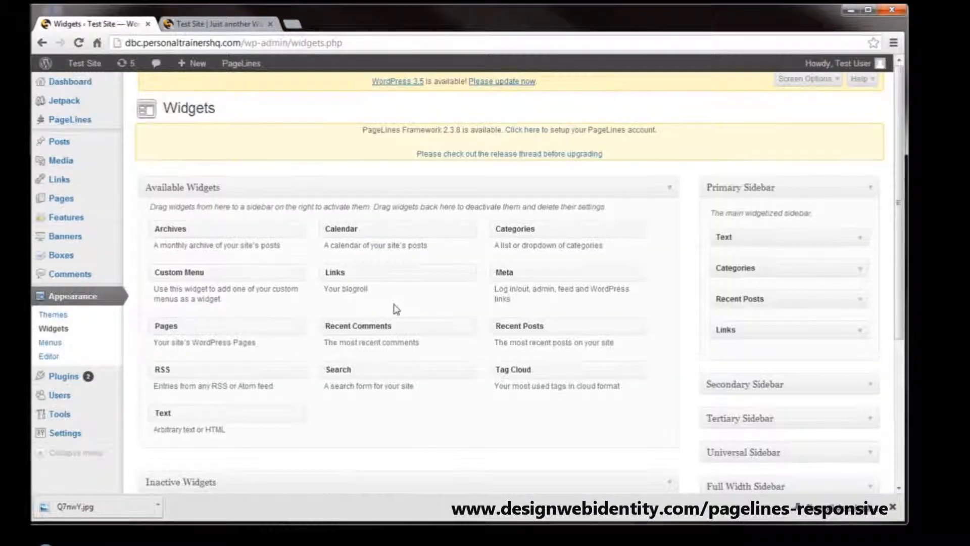
scroll(770, 353, "down", 3)
left_click(872, 330)
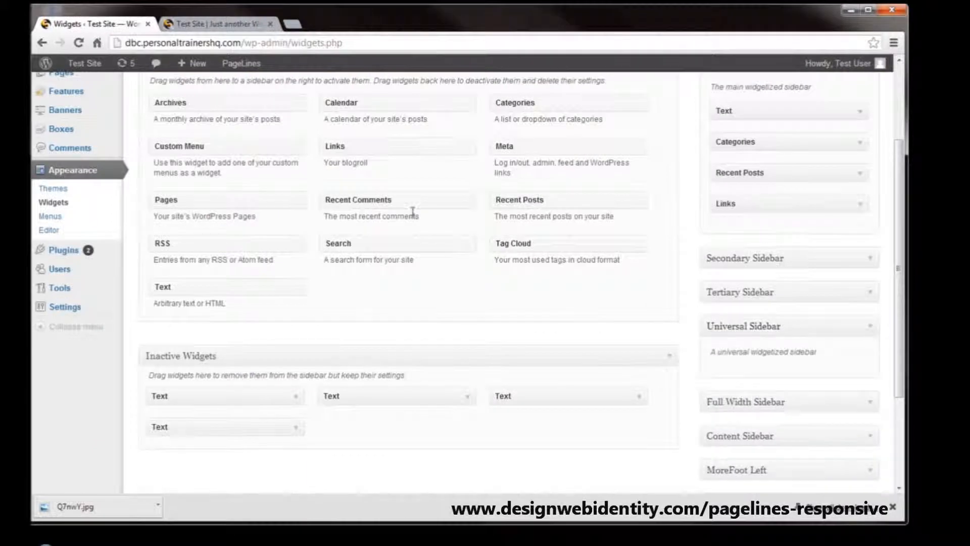
left_click_drag(172, 296, 718, 384)
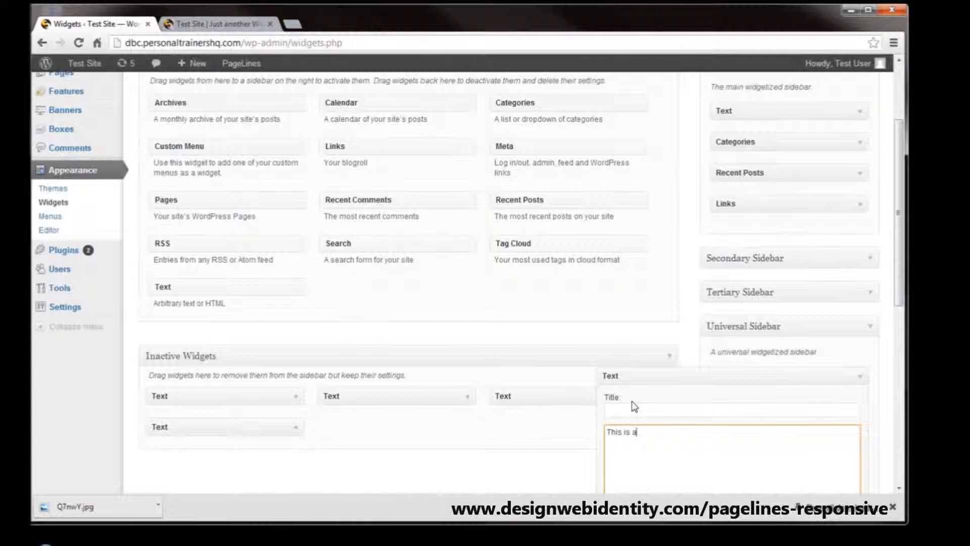
scroll(822, 210, "up", 3)
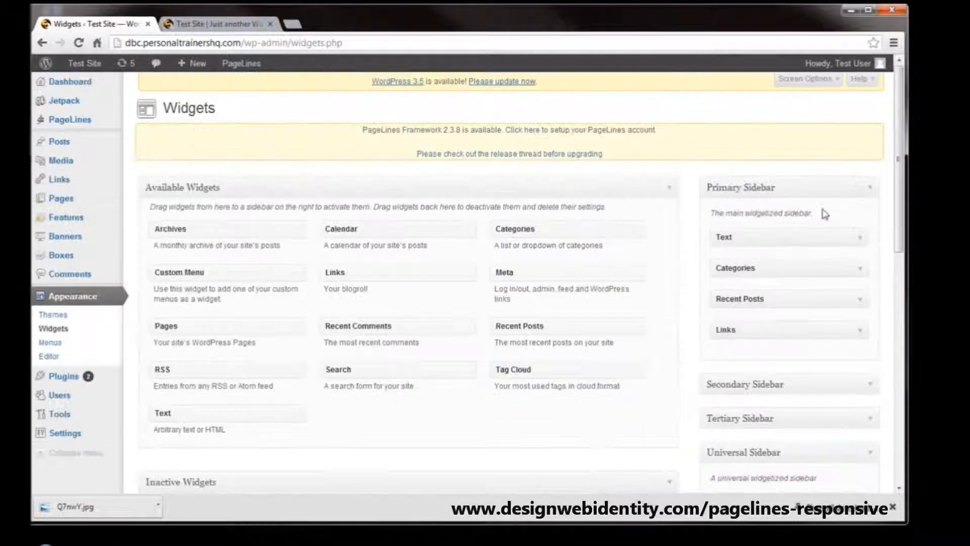
scroll(809, 303, "down", 6)
left_click(854, 430)
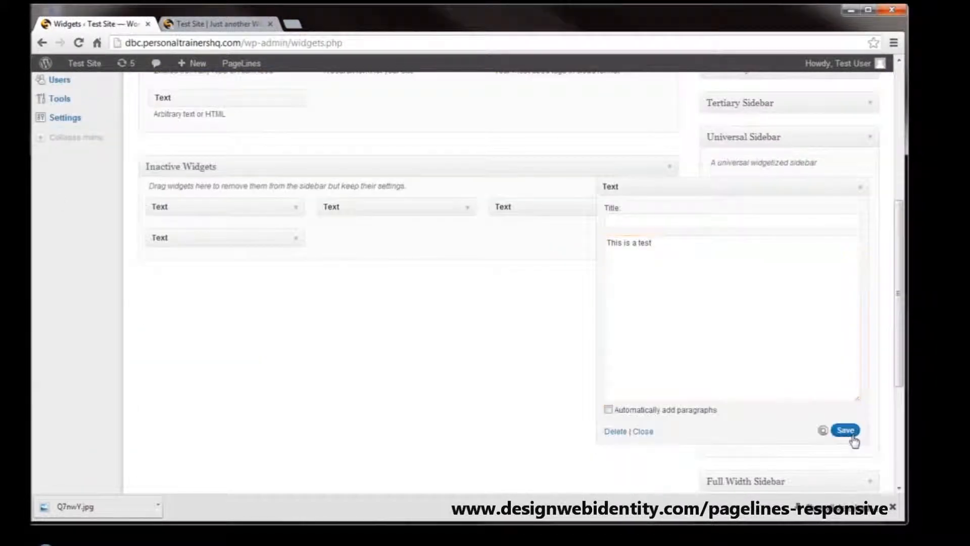
Reload the test site's front page and check where the new widget text sits relative to the header and posts
left_click(203, 25)
key("F5")
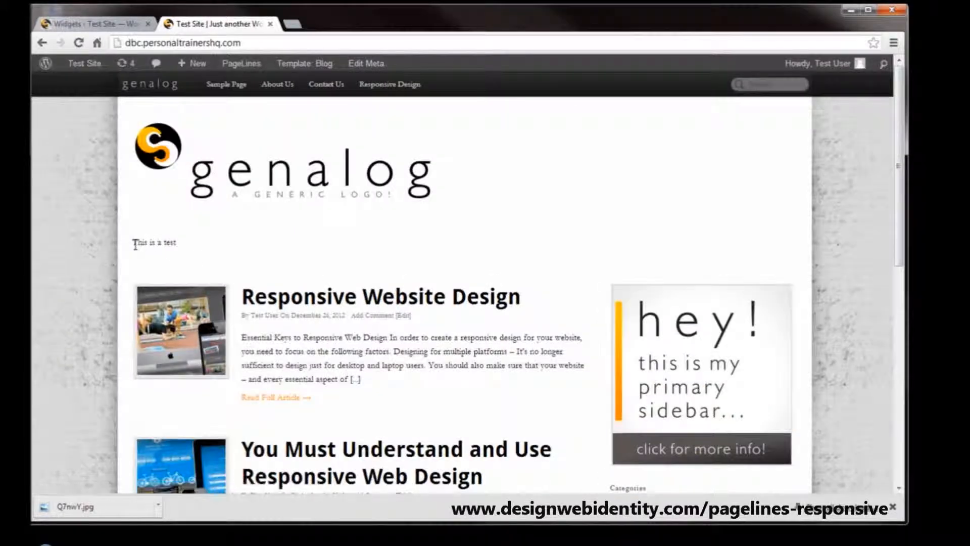
left_click_drag(136, 243, 231, 245)
left_click(232, 249)
scroll(336, 407, "down", 5)
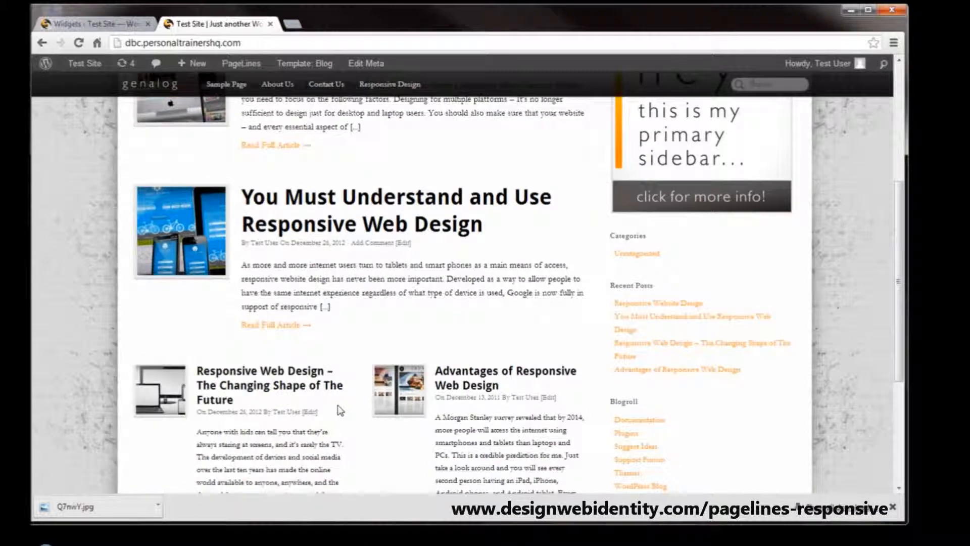
scroll(344, 374, "up", 5)
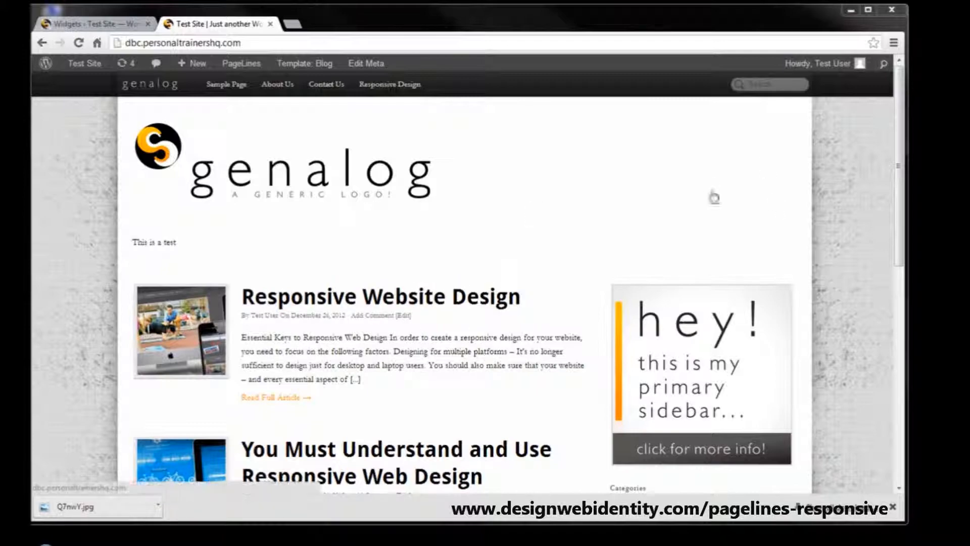
mouse_move(900, 166)
left_mouse_down()
mouse_move(902, 392)
mouse_move(901, 162)
left_mouse_up()
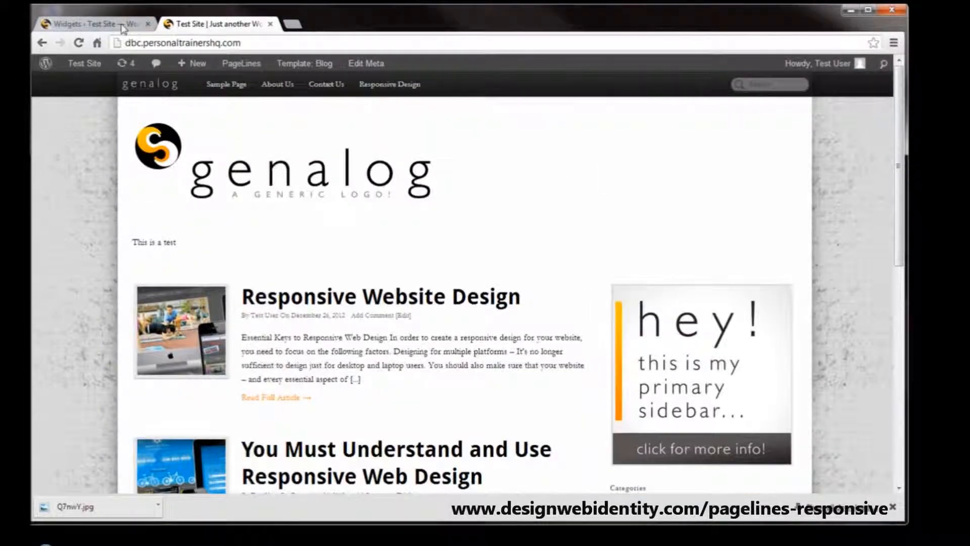
Return to the Drag & Drop template setup and remove the Universal Sidebar from the Site Header's active sections
left_click(96, 23)
scroll(155, 248, "up", 5)
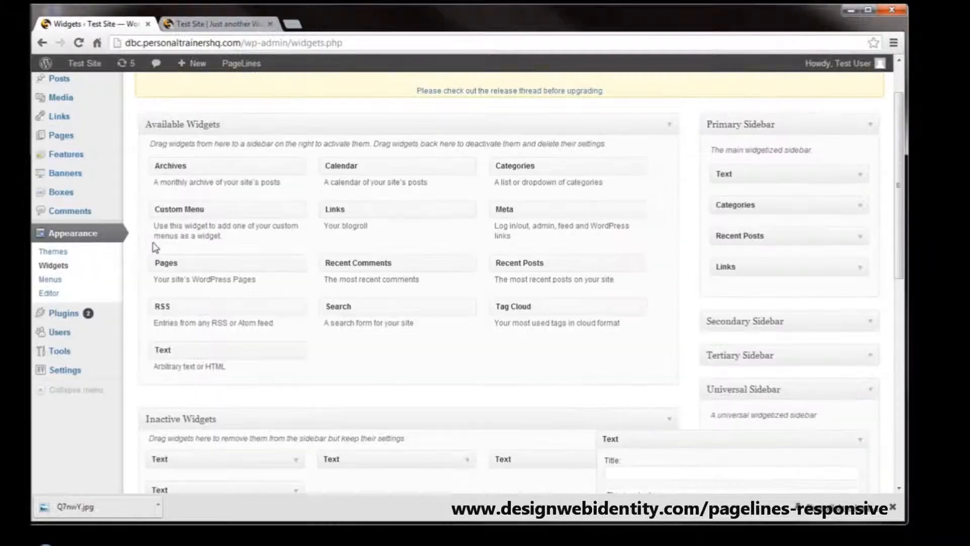
scroll(155, 249, "up", 2)
mouse_move(85, 120)
left_click(166, 136)
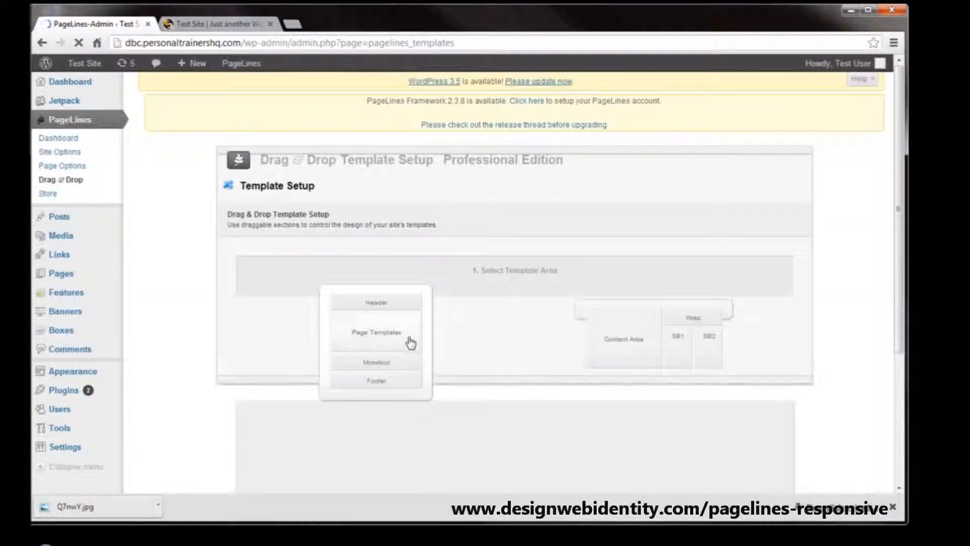
left_click(380, 313)
scroll(375, 328, "down", 3)
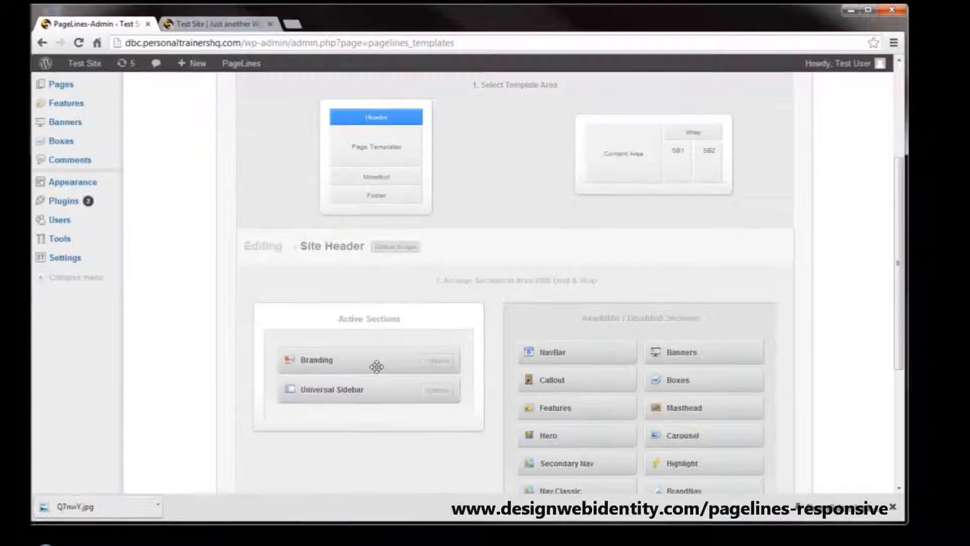
left_click_drag(357, 389, 584, 407)
scroll(143, 301, "up", 3)
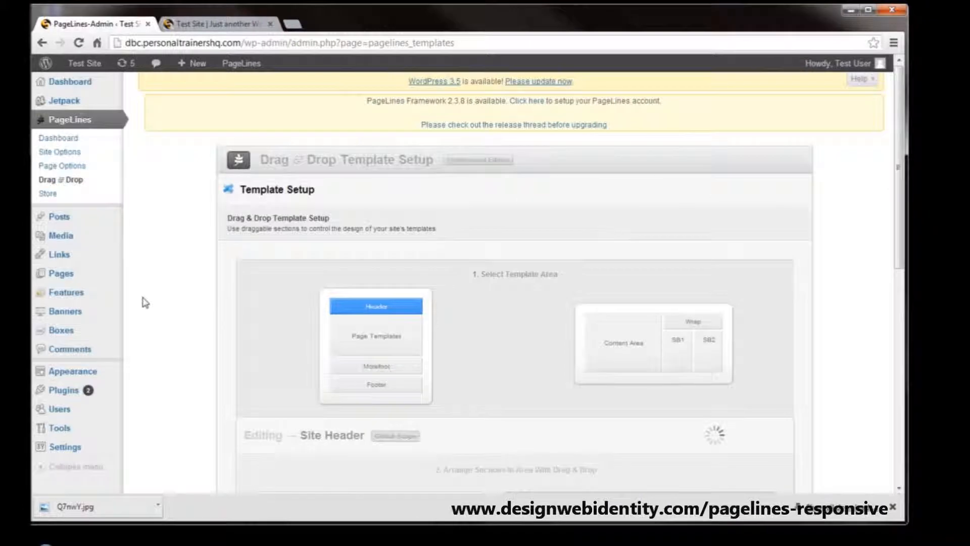
Set the Blog And Posts post layout to Blog Layout Mode in the site options and save
left_click(65, 153)
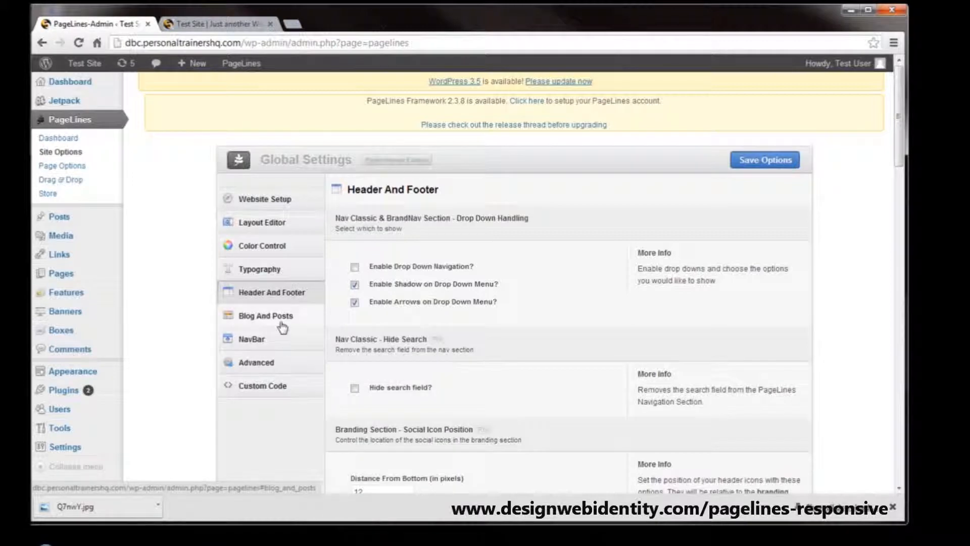
left_click(281, 324)
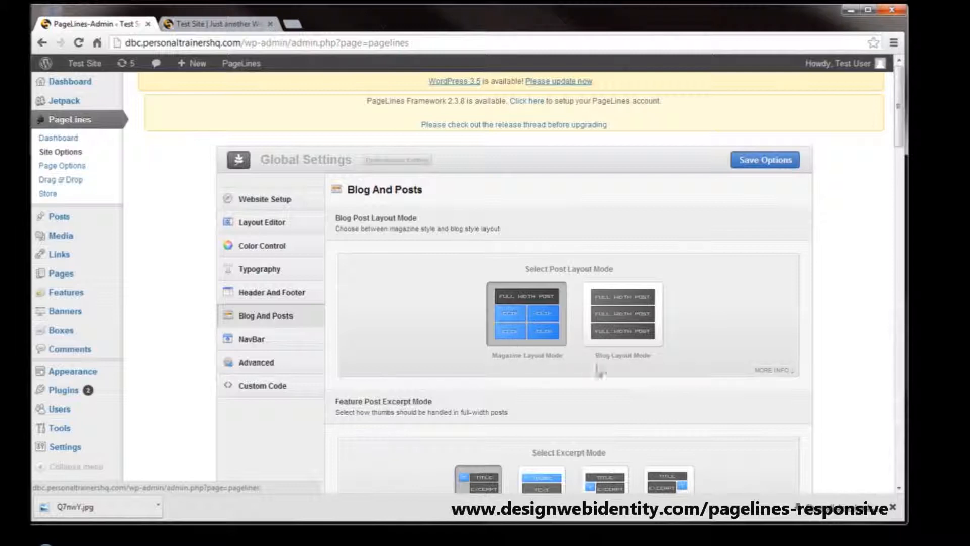
left_click(635, 318)
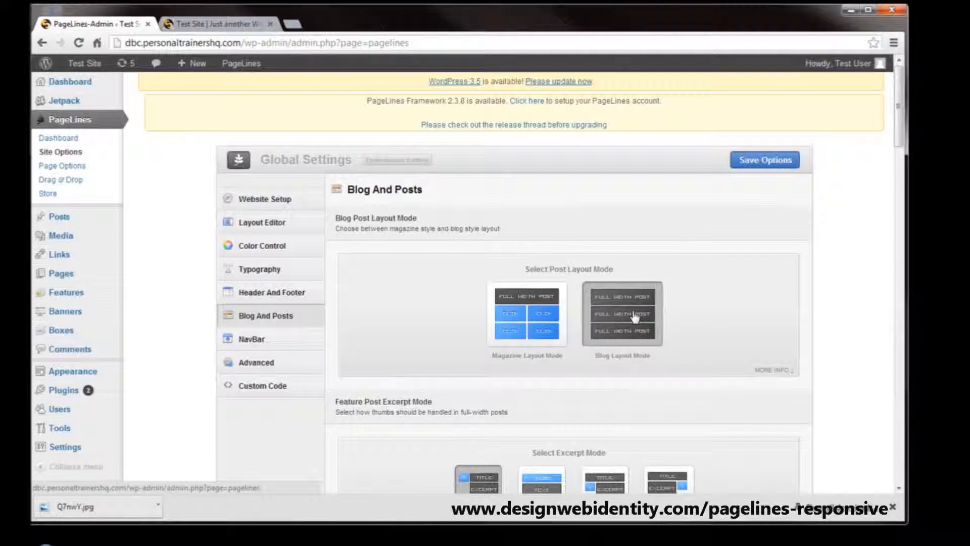
left_click(787, 167)
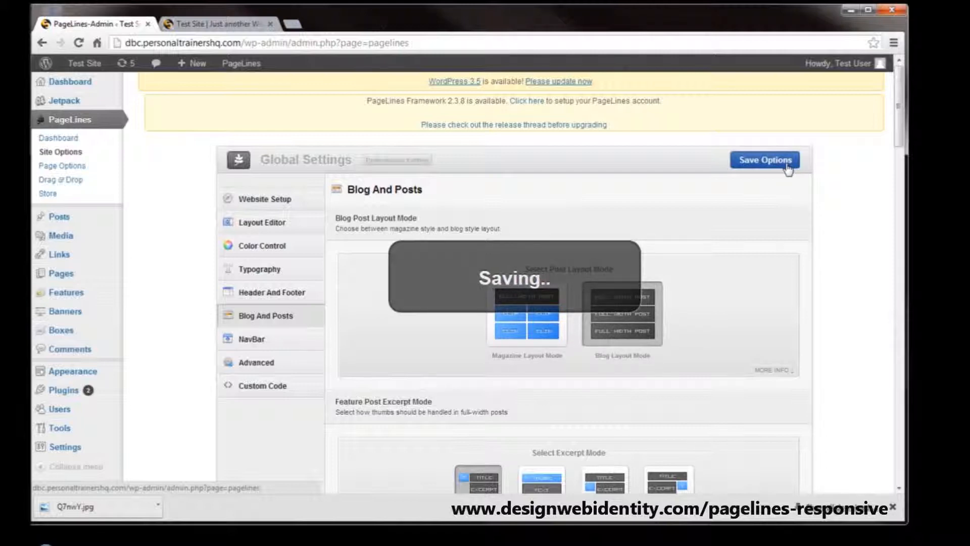
Reload the front page and examine the header and the layout of the blog posts
left_click(210, 25)
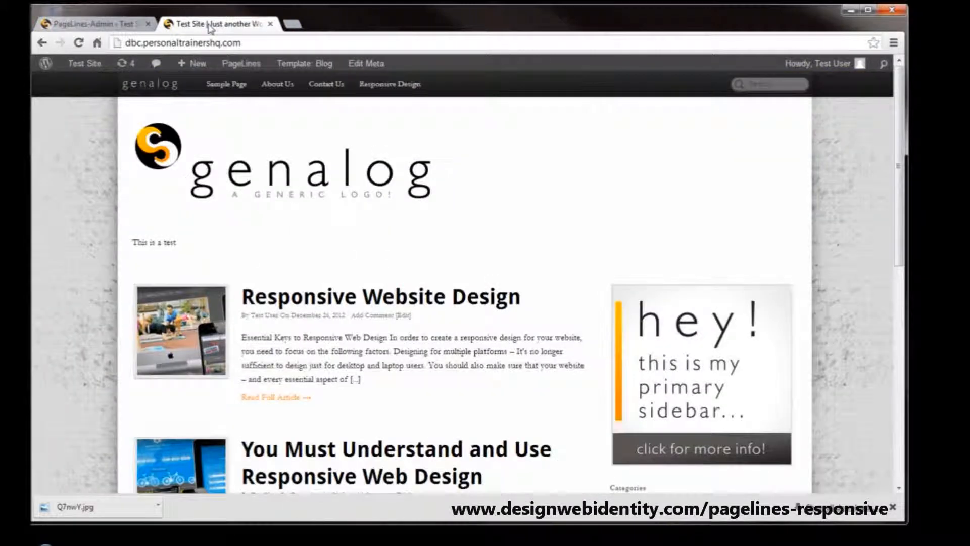
key("F5")
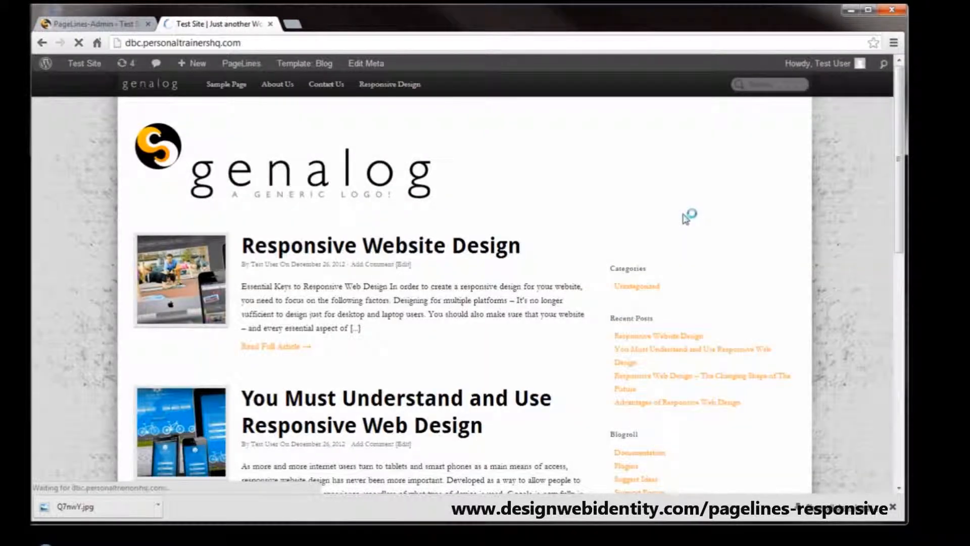
scroll(677, 219, "down", 10)
scroll(672, 222, "up", 10)
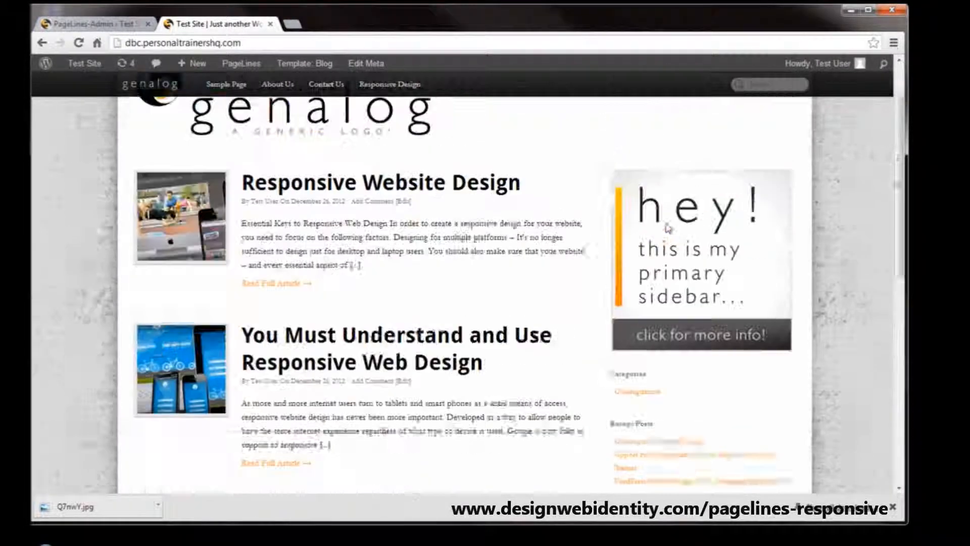
scroll(669, 228, "up", 1)
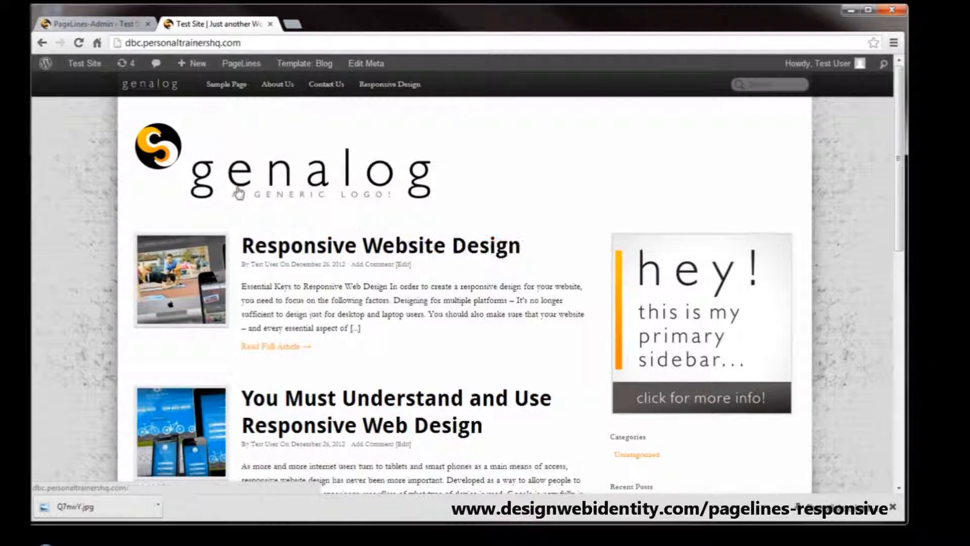
In the Blog And Posts options, set the feature post excerpt mode to On Top and the post layout to Magazine Layout Mode, and save
left_click(101, 24)
scroll(464, 242, "down", 3)
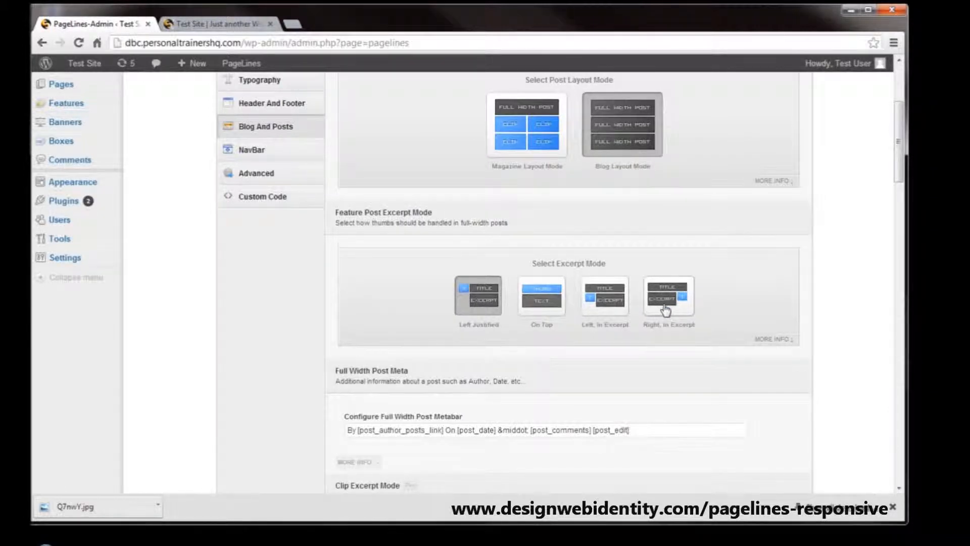
left_click(537, 302)
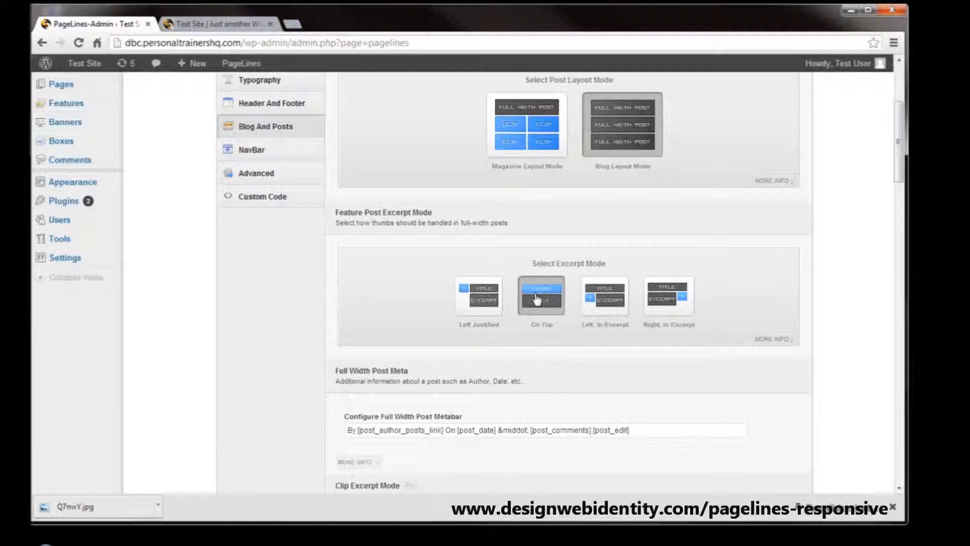
scroll(584, 401, "down", 3)
scroll(591, 400, "up", 6)
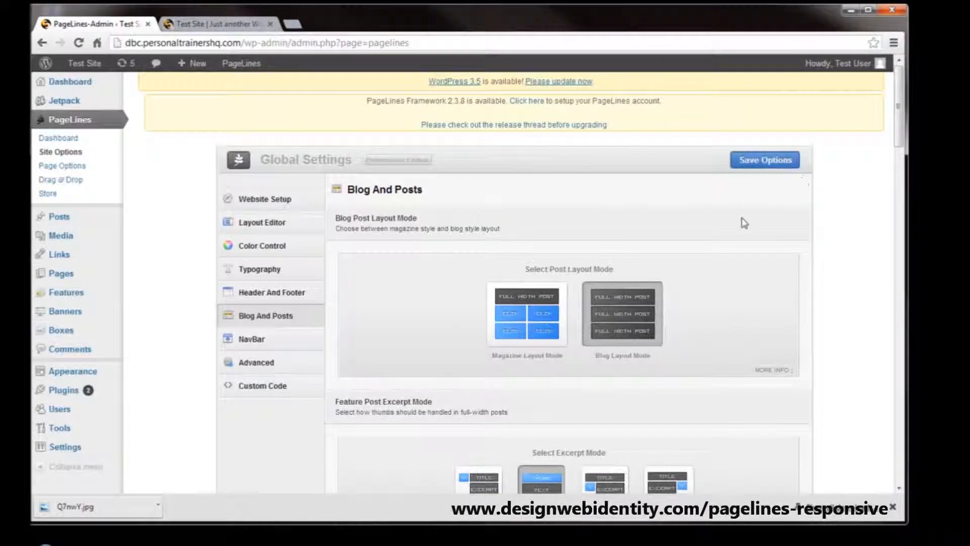
scroll(744, 223, "down", 5)
scroll(796, 177, "up", 5)
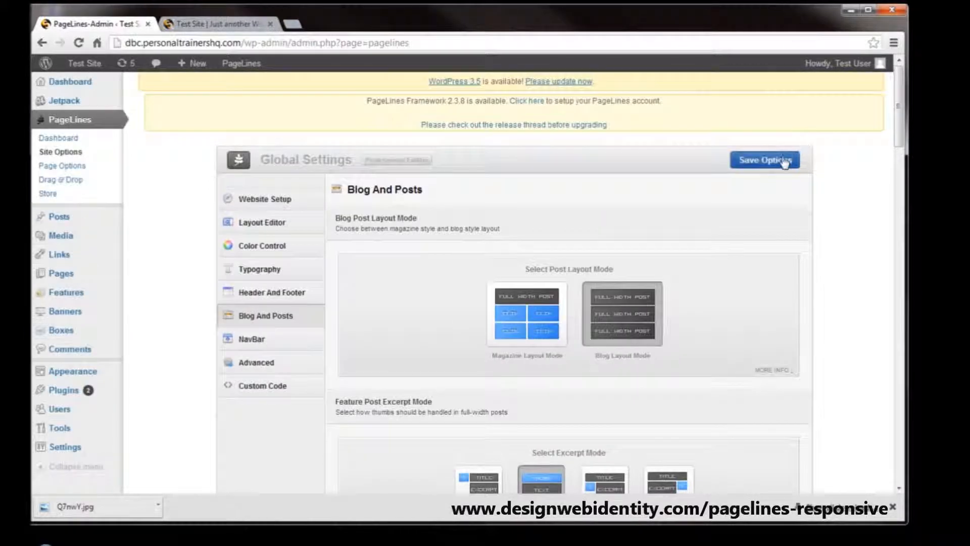
left_click(778, 161)
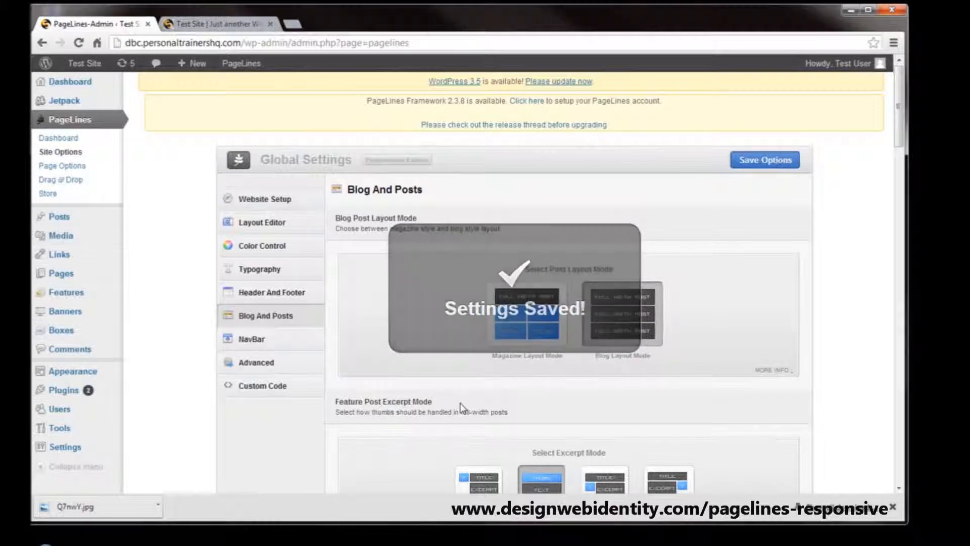
left_click(765, 160)
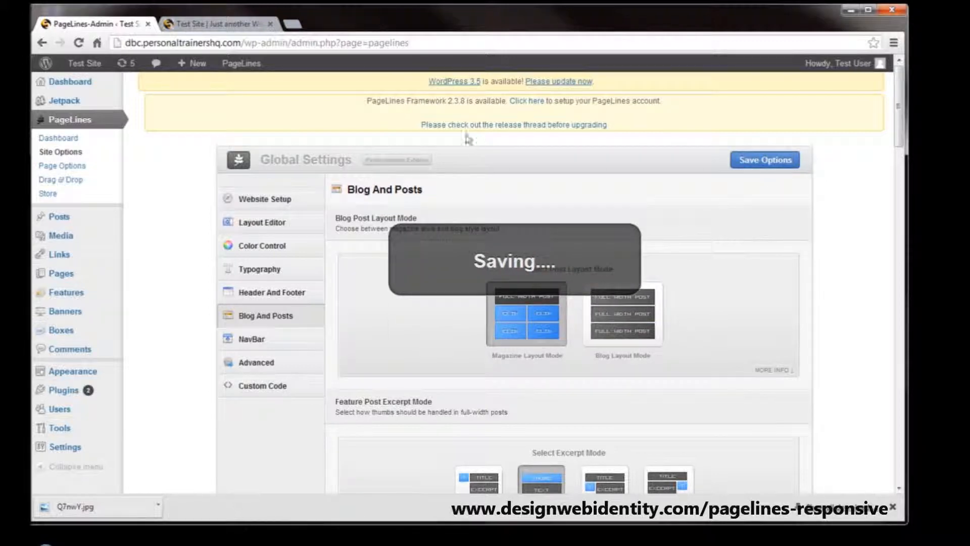
Reload the front page and examine the thumbnail placement in the full-width posts and the two-column clips below them
left_click(215, 24)
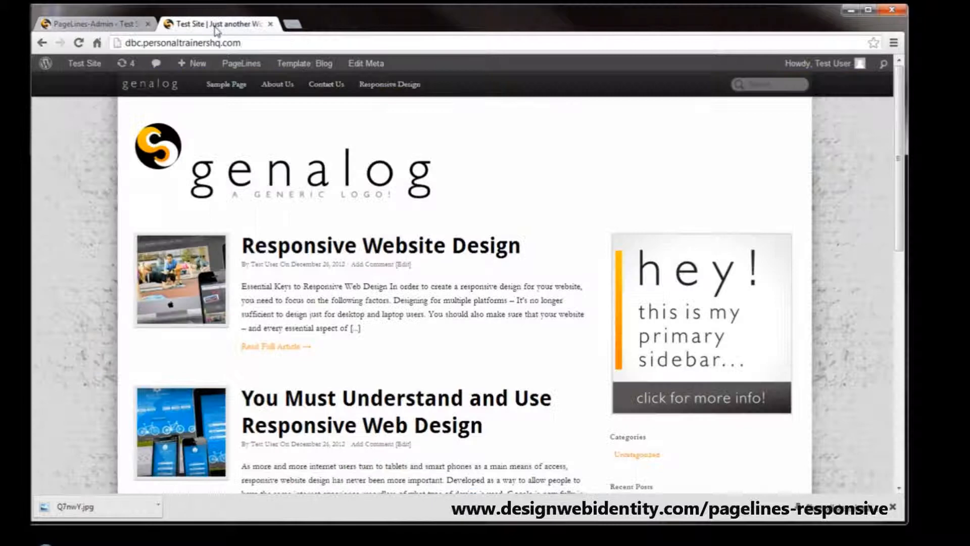
key("F5")
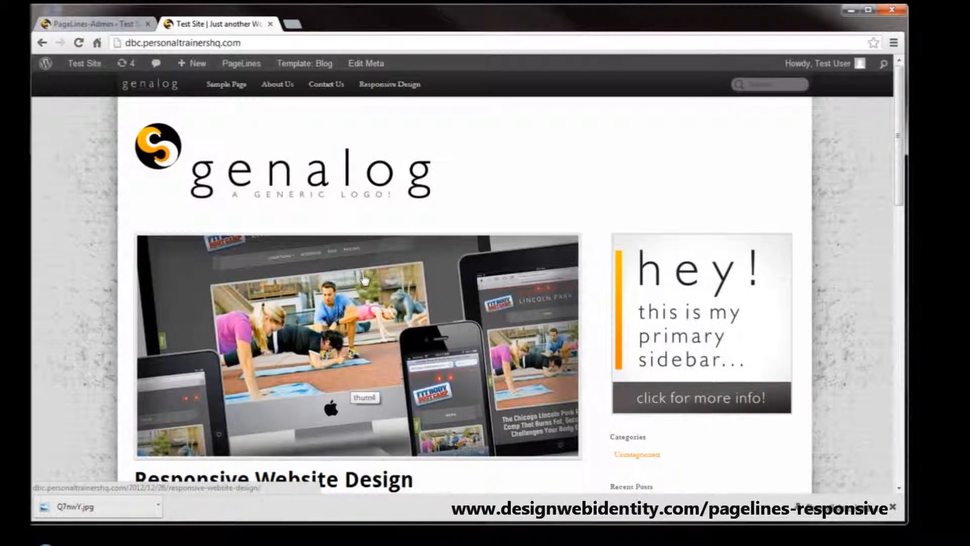
scroll(362, 283, "down", 4)
scroll(356, 300, "up", 4)
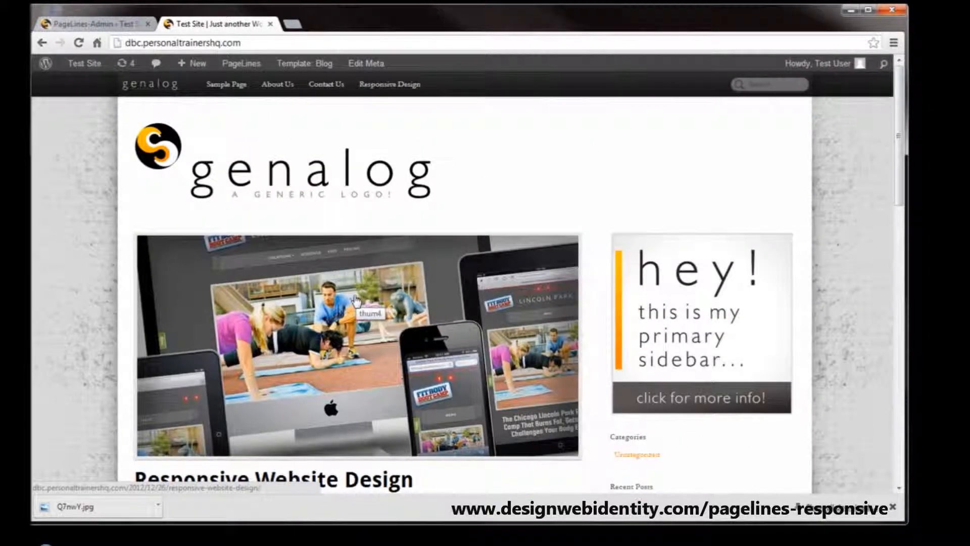
scroll(355, 300, "down", 10)
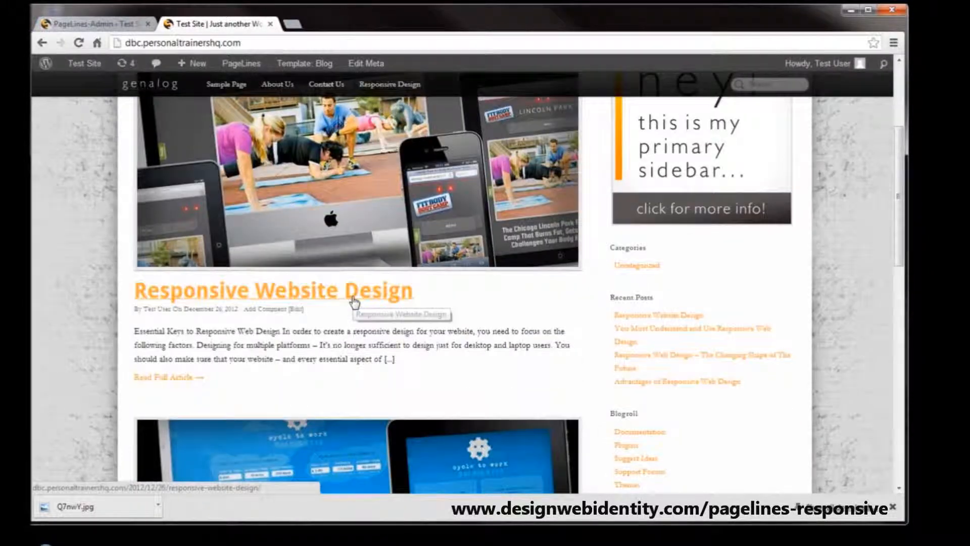
scroll(352, 303, "down", 4)
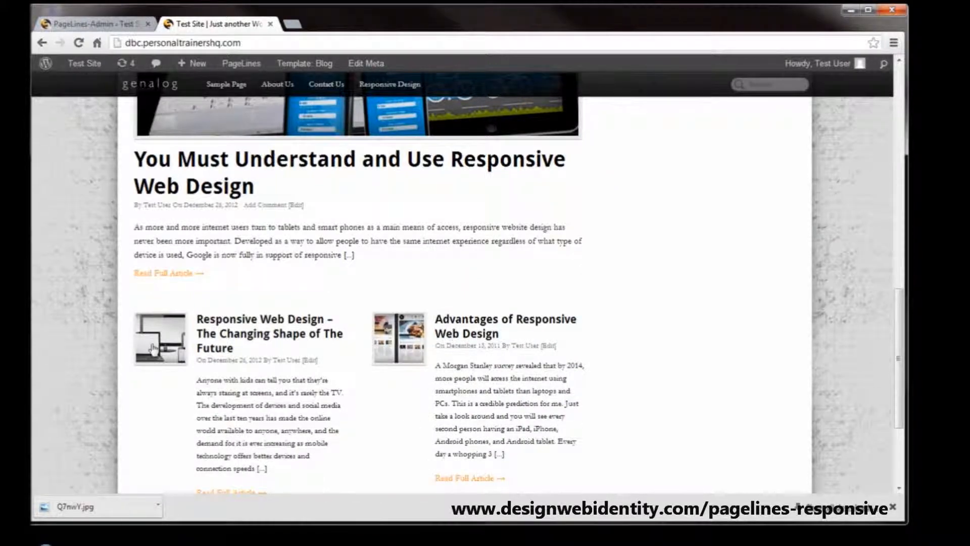
scroll(419, 422, "up", 4)
scroll(420, 422, "up", 10)
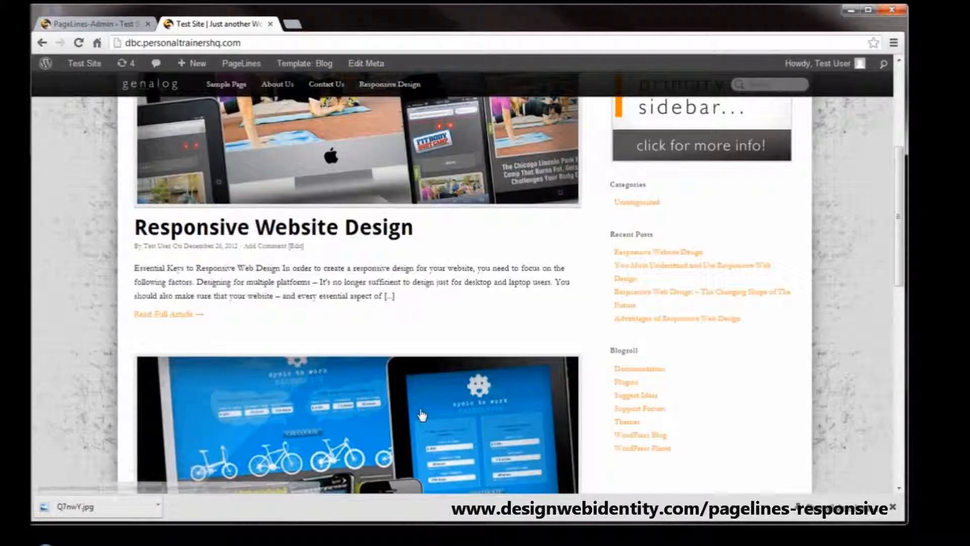
scroll(407, 362, "down", 2)
scroll(407, 362, "up", 1)
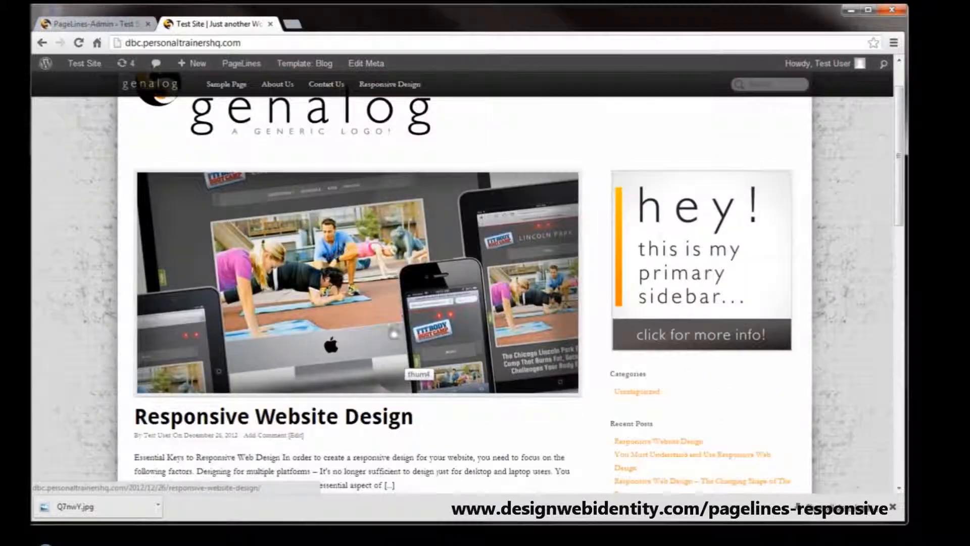
scroll(407, 362, "down", 8)
scroll(337, 394, "down", 8)
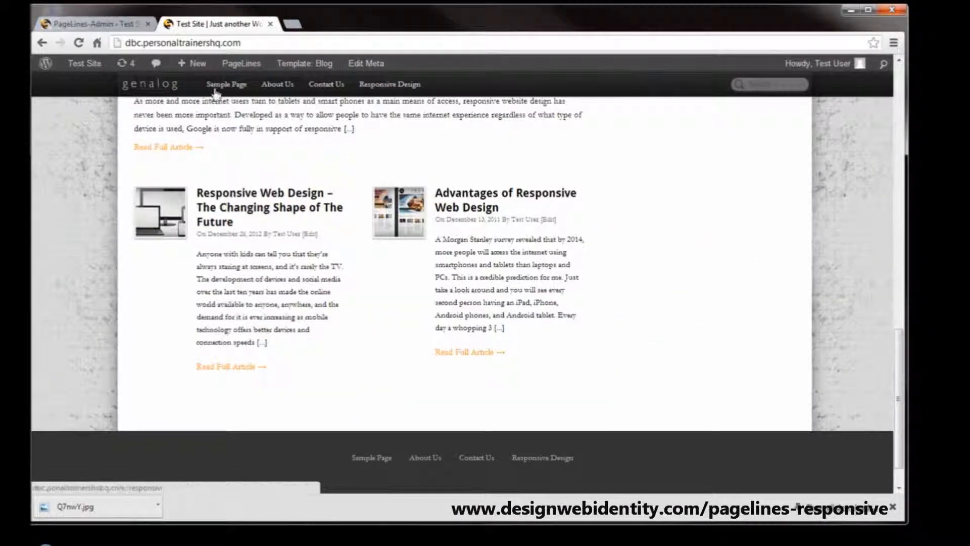
Set the feature post excerpt mode to Left Justified and the clip excerpt mode to On Top in the site options, and save
left_click(91, 24)
scroll(434, 296, "down", 4)
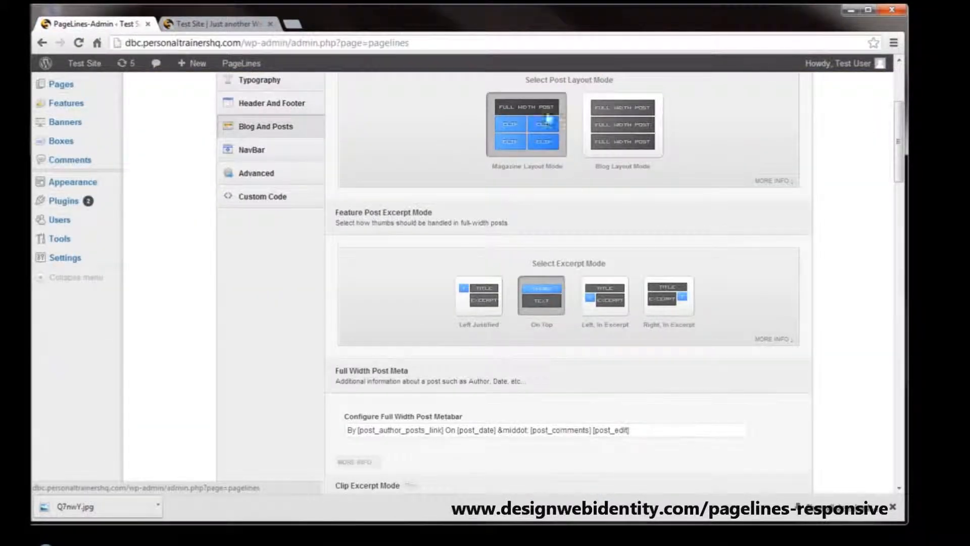
left_click(475, 293)
scroll(475, 293, "down", 5)
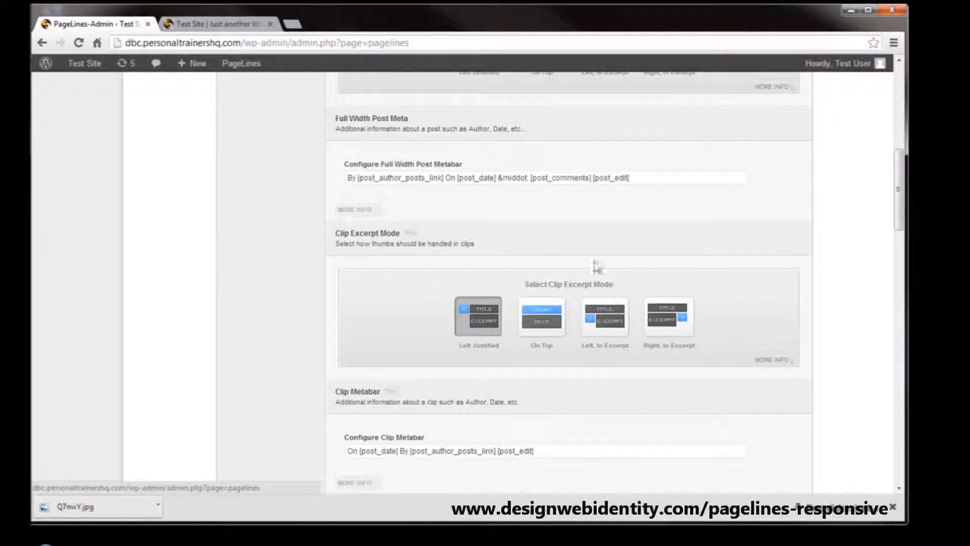
left_click(538, 326)
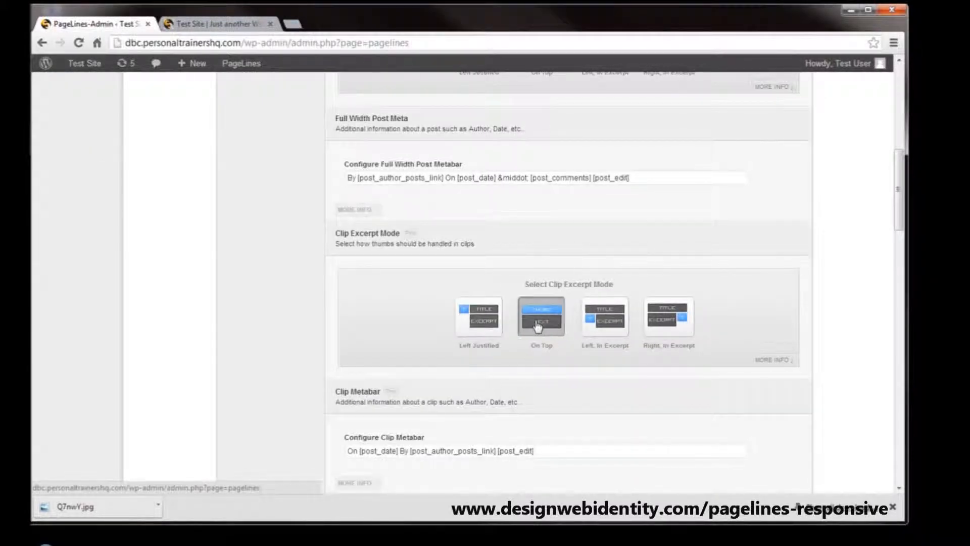
scroll(884, 424, "up", 10)
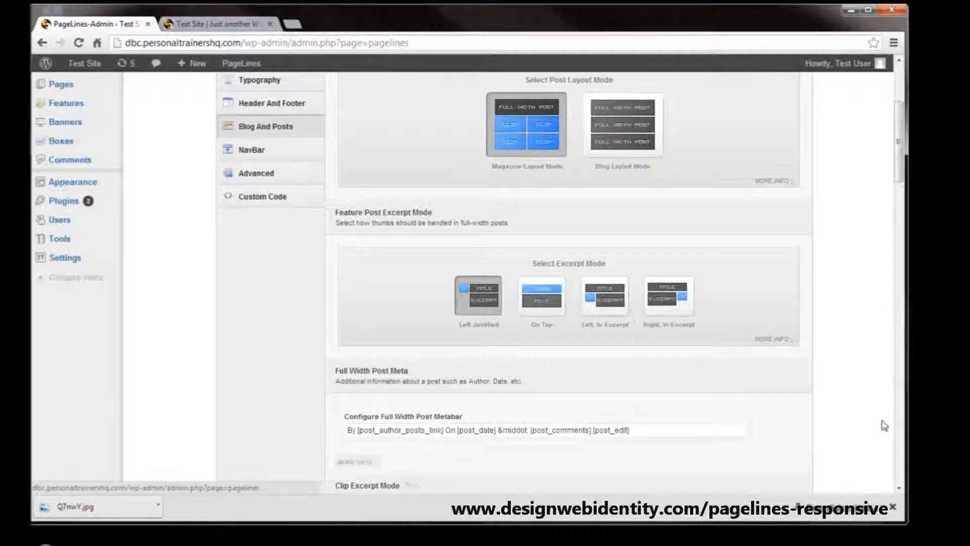
left_click(767, 161)
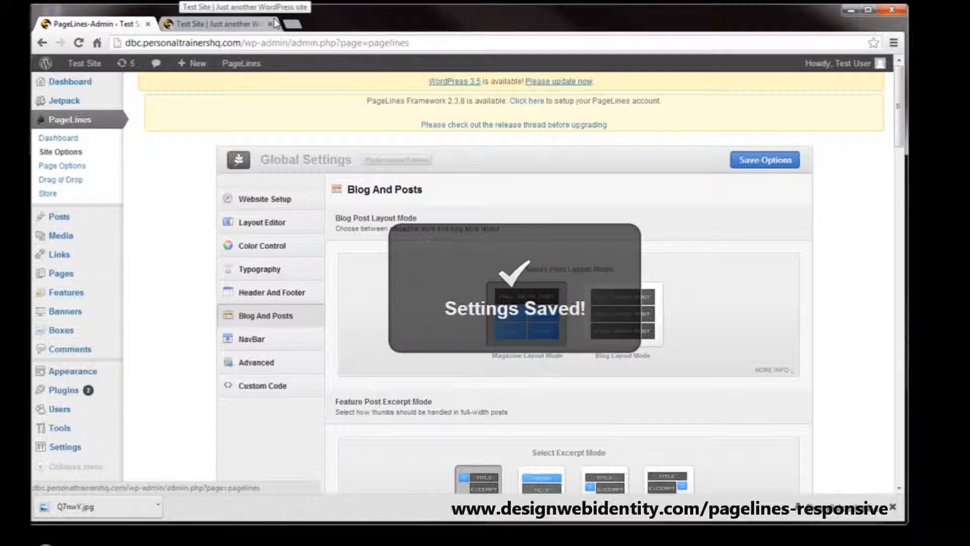
Reload the front page and check how thumbnails are placed in the feature posts and the clips
left_click(275, 24)
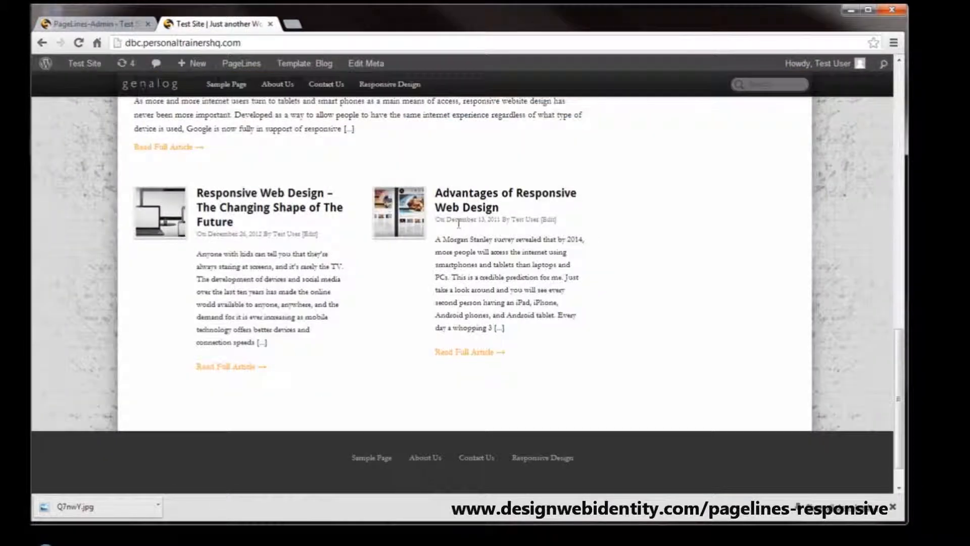
left_click(416, 202)
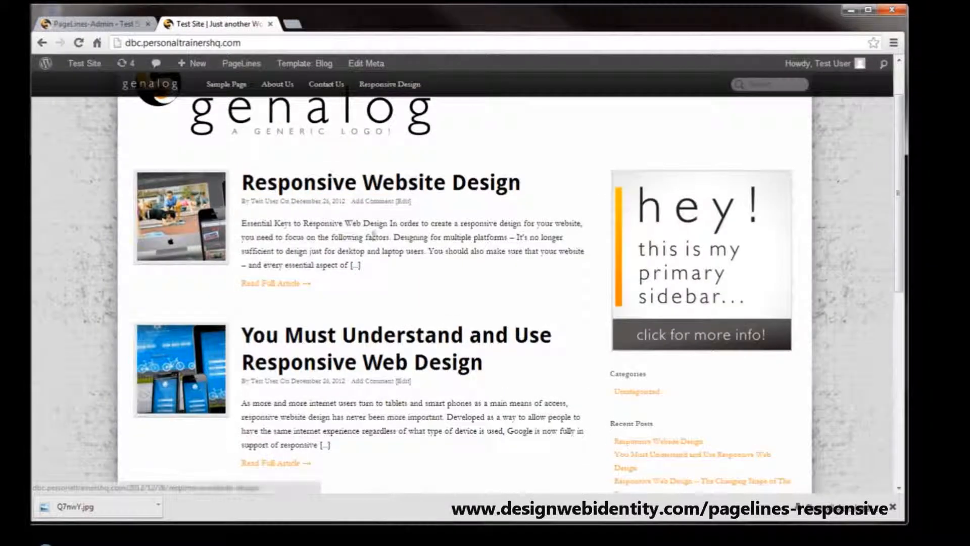
scroll(382, 285, "down", 5)
scroll(383, 285, "down", 2)
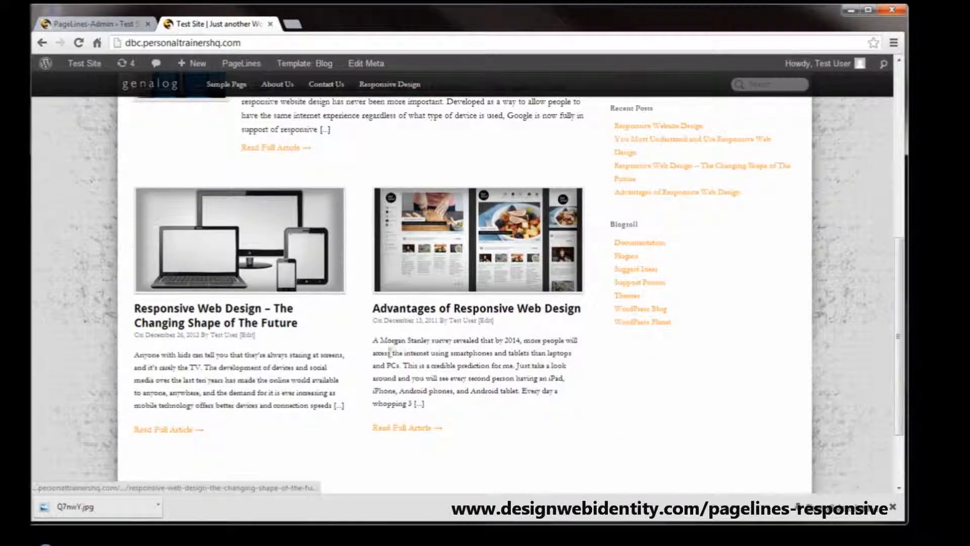
scroll(388, 354, "down", 2)
scroll(388, 355, "up", 10)
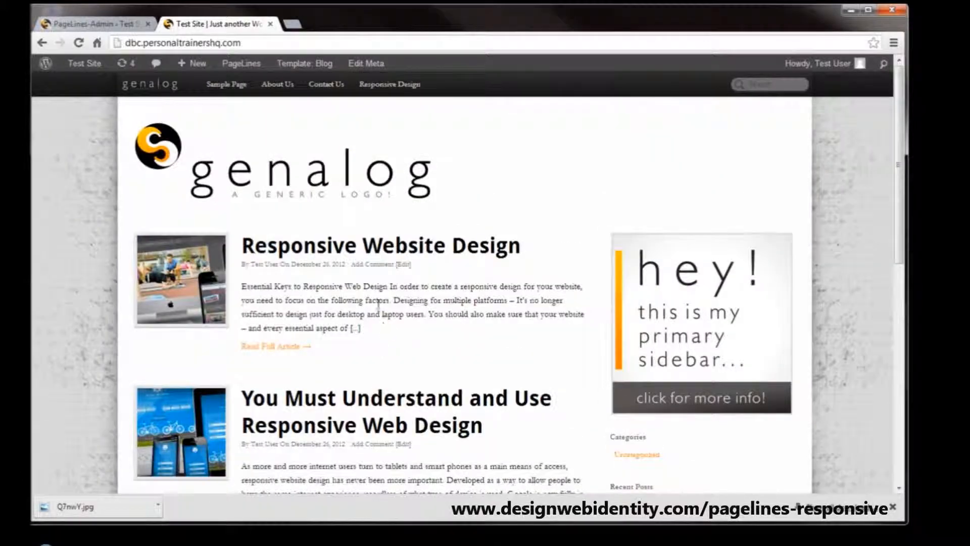